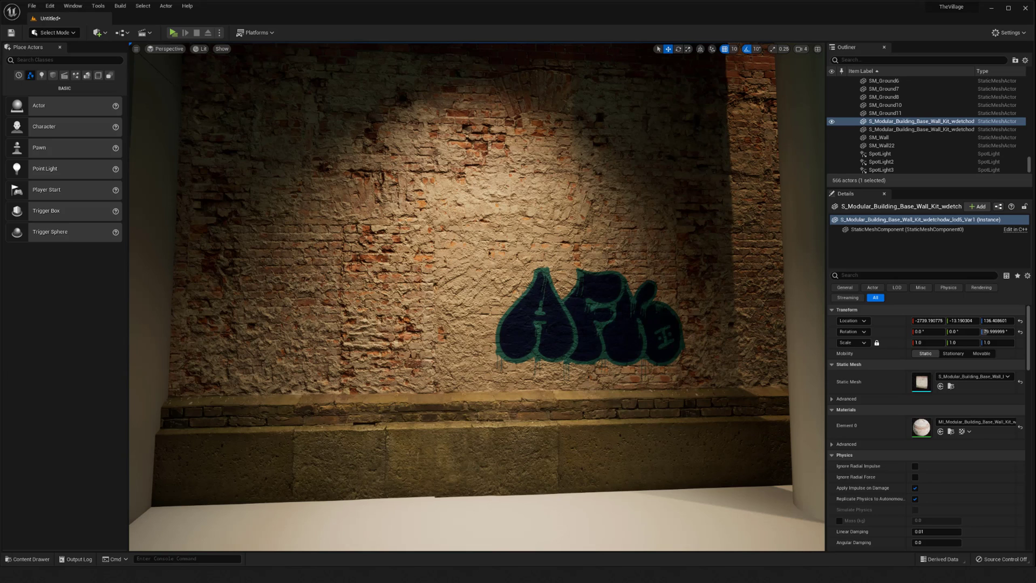
Step: Examine the blue graffiti decal already on the brick wall and the graffiti assets available in the project content
left_click(27, 559)
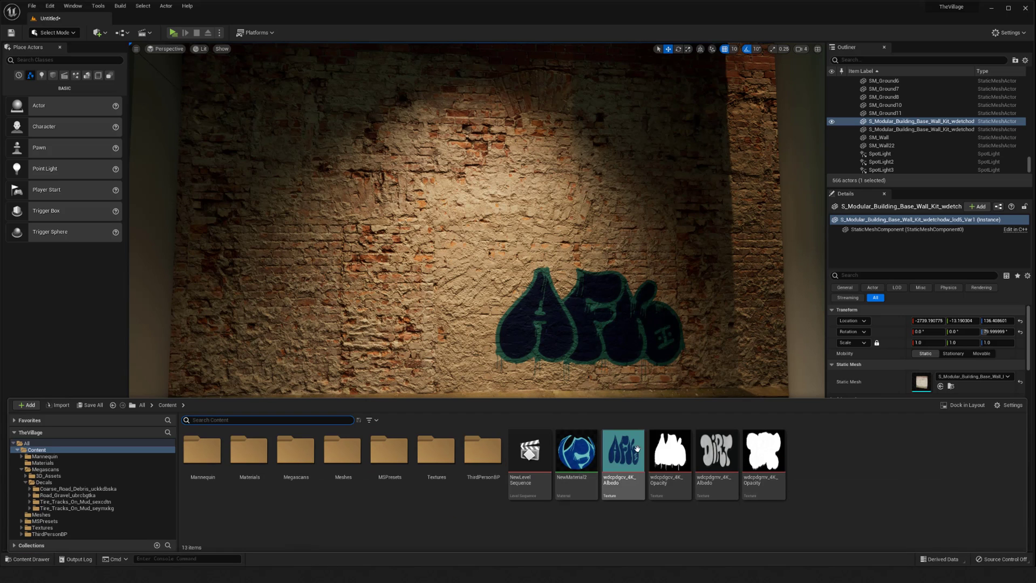
mouse_move(599, 324)
right_mouse_down()
mouse_move(587, 333)
mouse_move(607, 317)
mouse_move(597, 327)
right_mouse_up()
key("g")
key("g")
key("s")
key("w")
right_click_drag(481, 359, 466, 350)
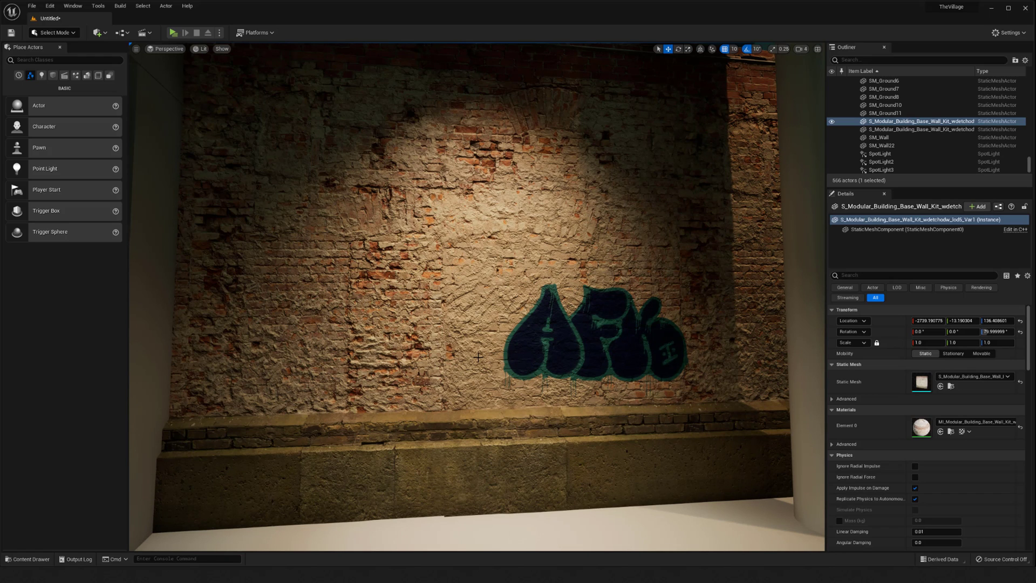
right_click_drag(478, 356, 492, 370)
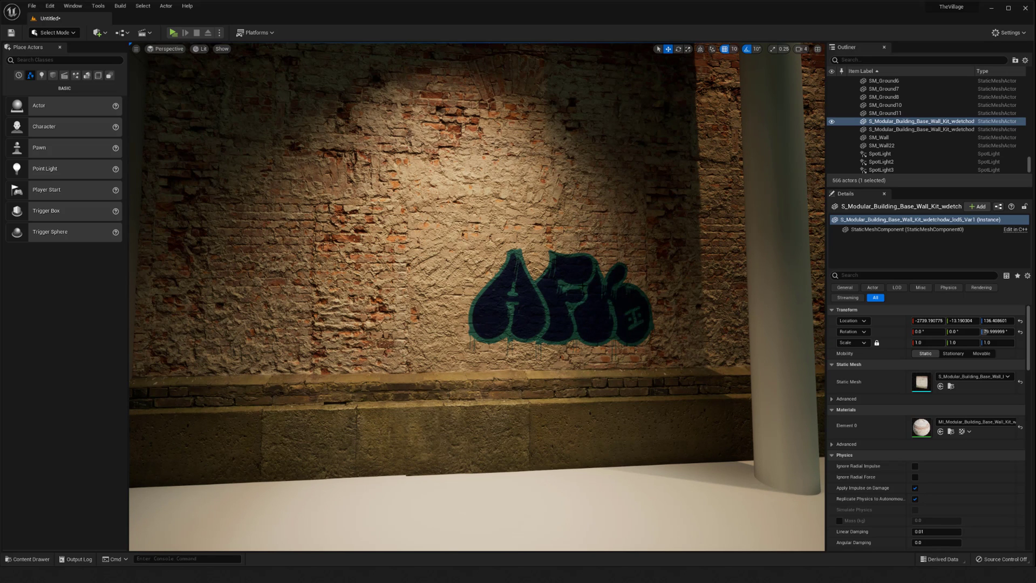
right_click_drag(476, 297, 471, 295)
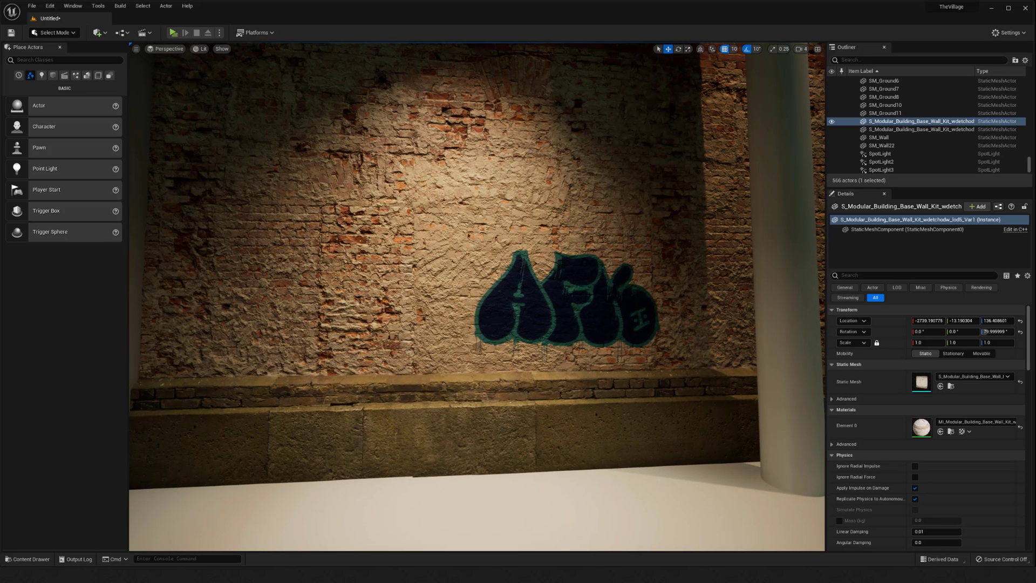
Step: Select the existing blue graffiti decal on the brick wall and toggle game view to inspect it without editor overlays
left_click(571, 302)
mouse_move(569, 302)
left_mouse_down()
mouse_move(596, 300)
mouse_move(559, 300)
left_mouse_up()
left_click(557, 302)
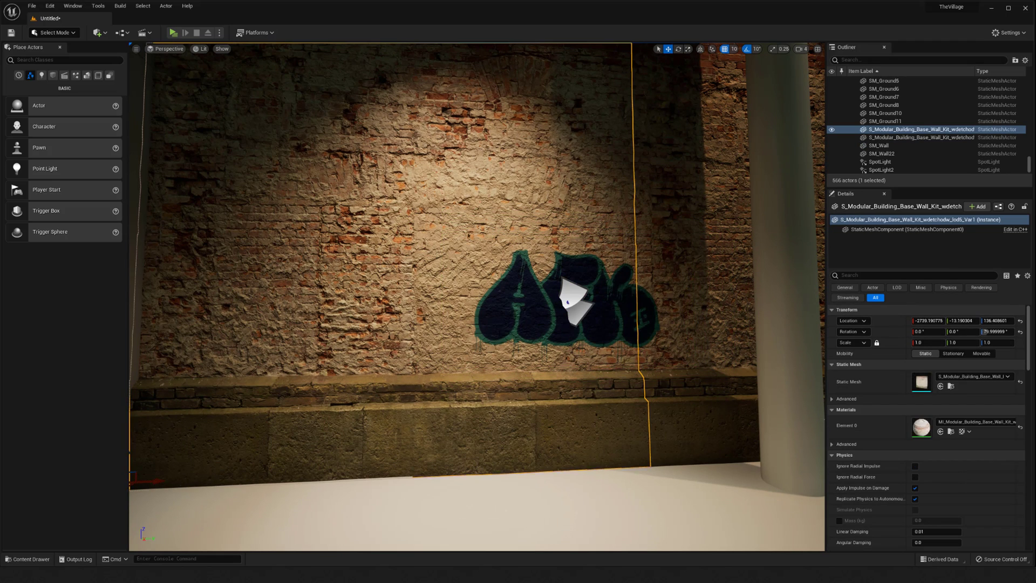
left_click(564, 295)
key("g")
key("g")
key("g")
mouse_move(565, 295)
right_mouse_down()
mouse_move(556, 300)
mouse_move(563, 292)
right_mouse_up()
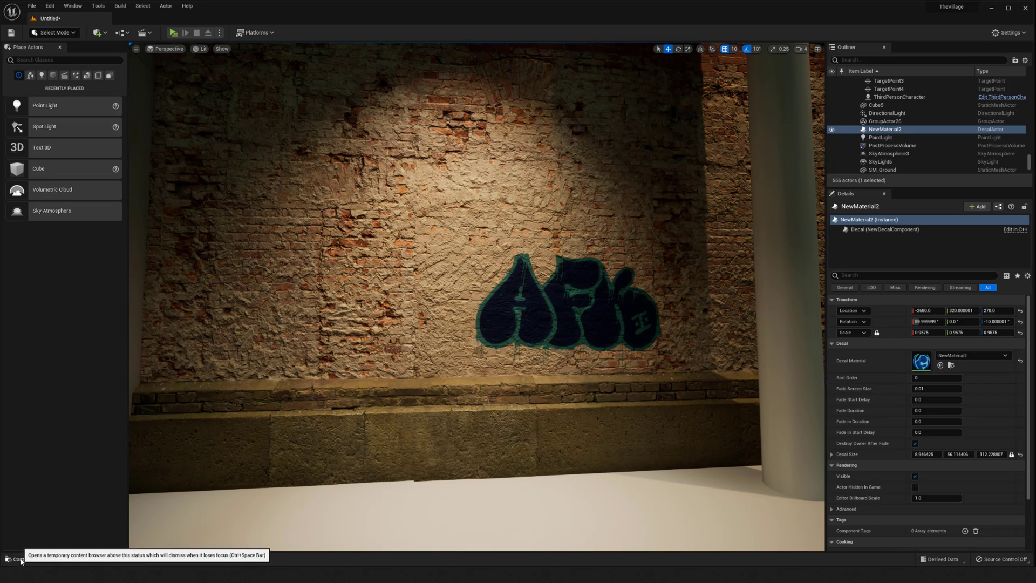
Step: Preview the wdcpdgmv_4K_Albedo graffiti texture and close its preview
left_click(26, 560)
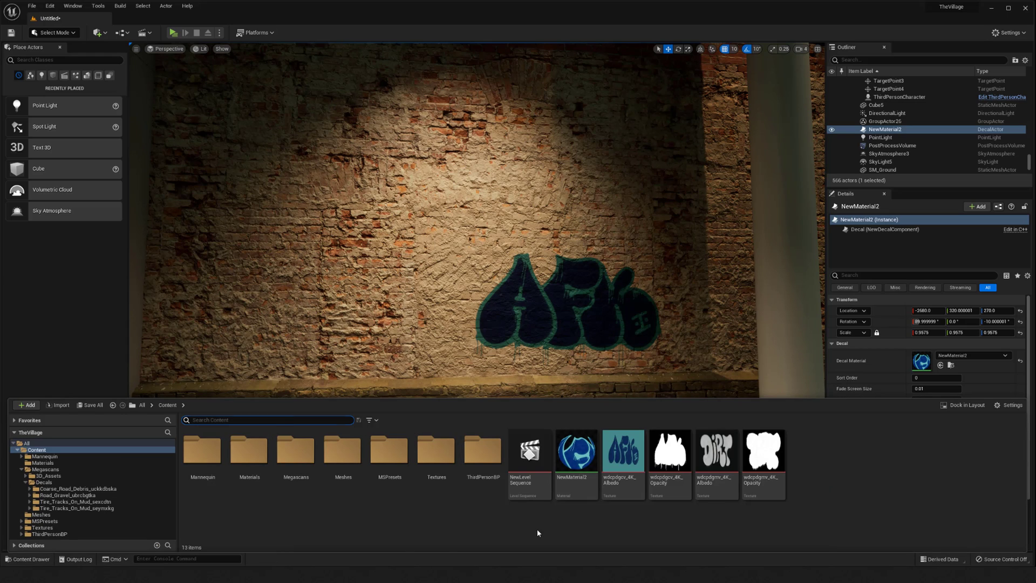
mouse_move(785, 449)
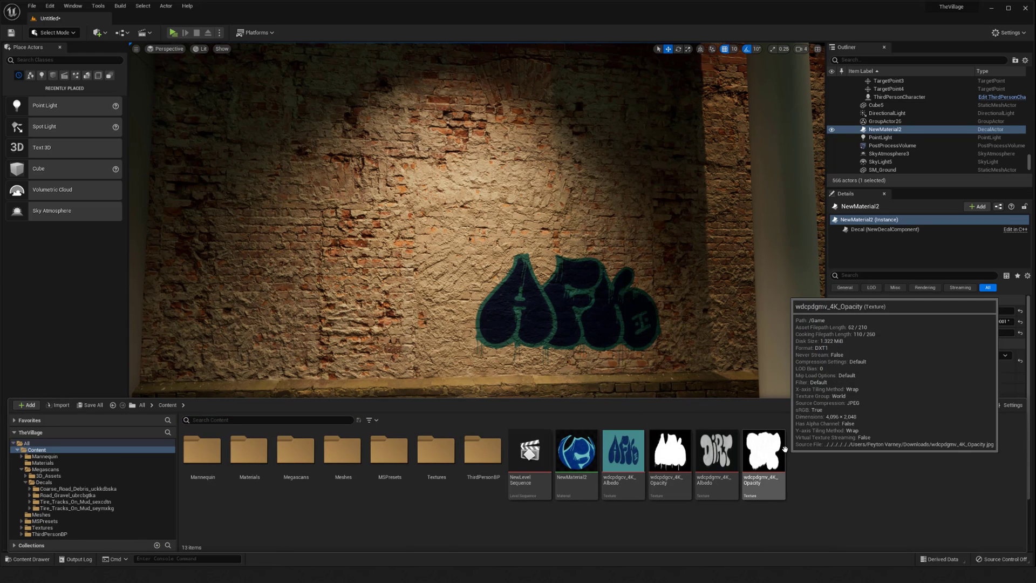
left_click(714, 450)
double_click(715, 449)
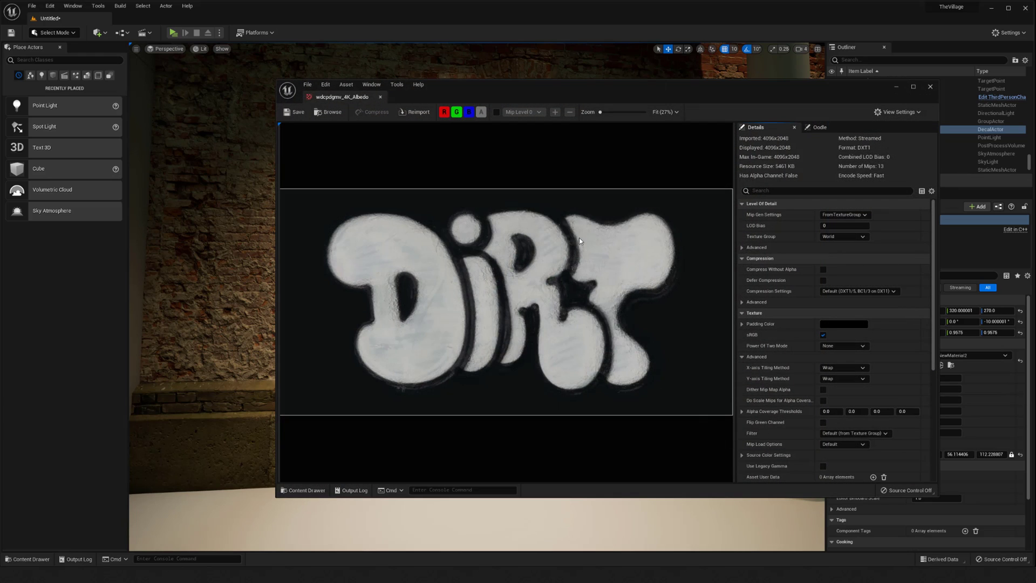
left_click(381, 98)
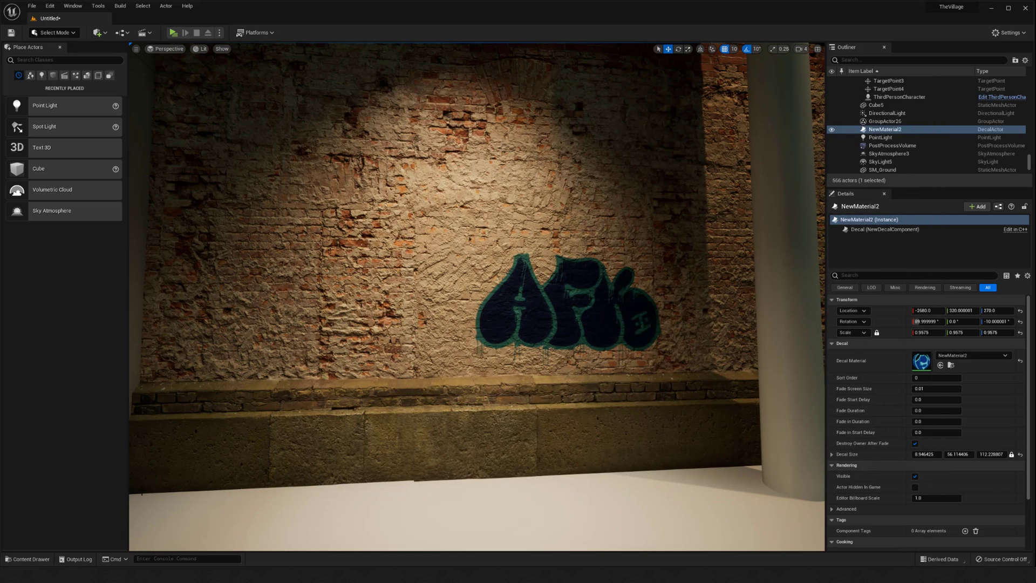
Step: Dock the content browser in the layout and preview the wdcpdgmv_4K_Opacity texture
left_click(28, 559)
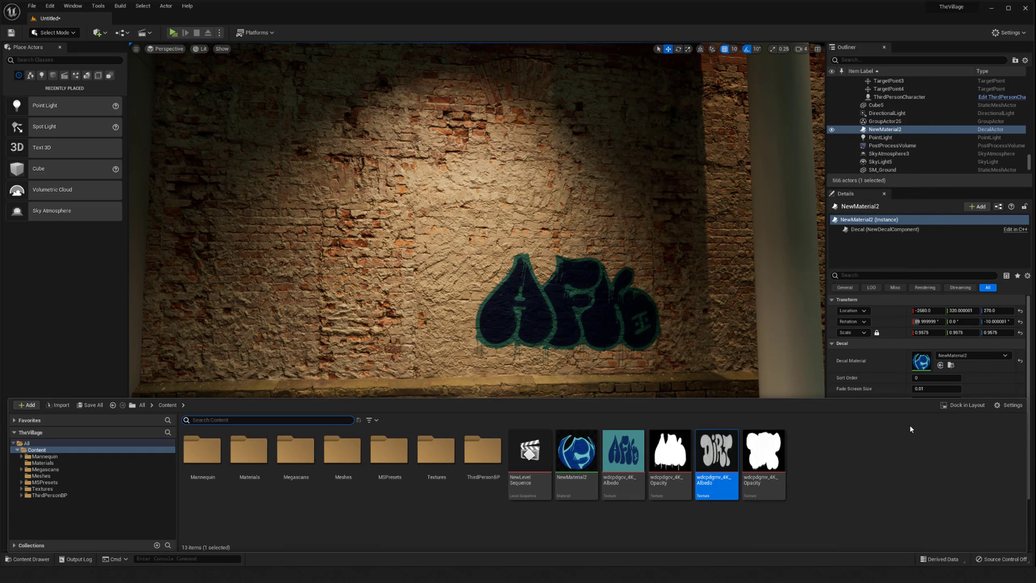
left_click(963, 404)
mouse_move(738, 471)
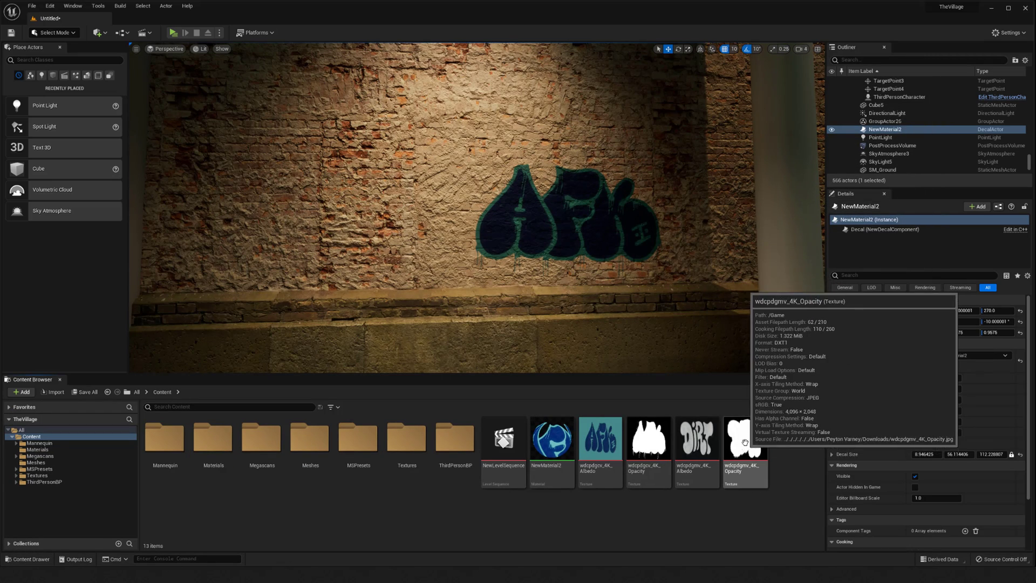
double_click(737, 471)
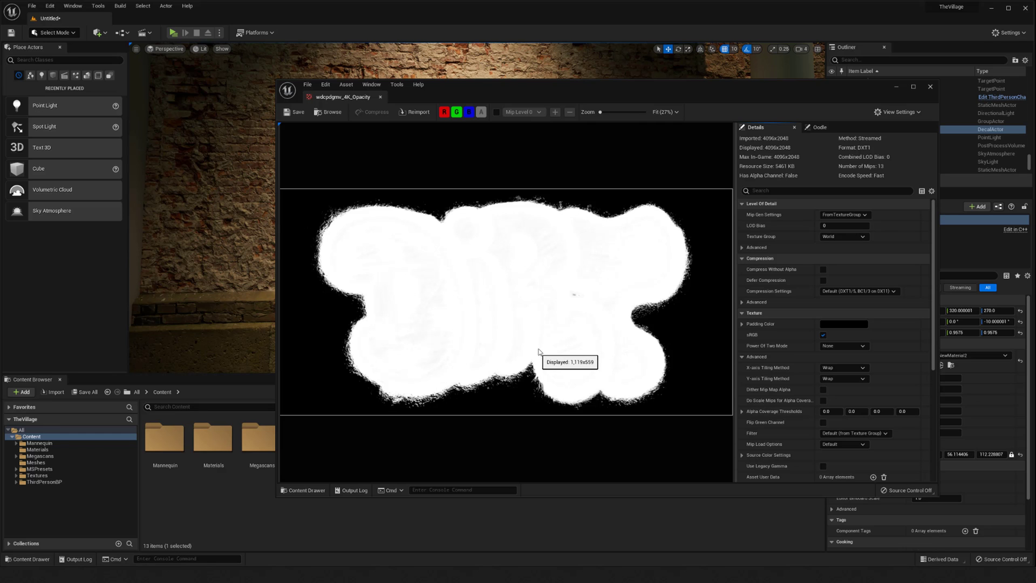
left_click(930, 87)
Step: Create a new material named Decal01 in the Content folder
left_click(597, 529)
right_click(512, 527)
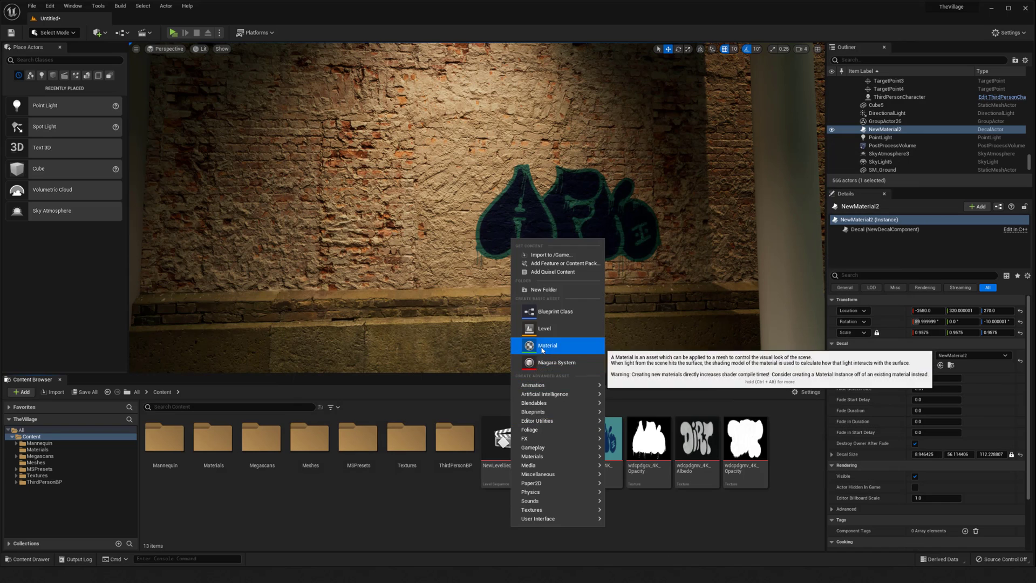
left_click(545, 345)
type("Decal")
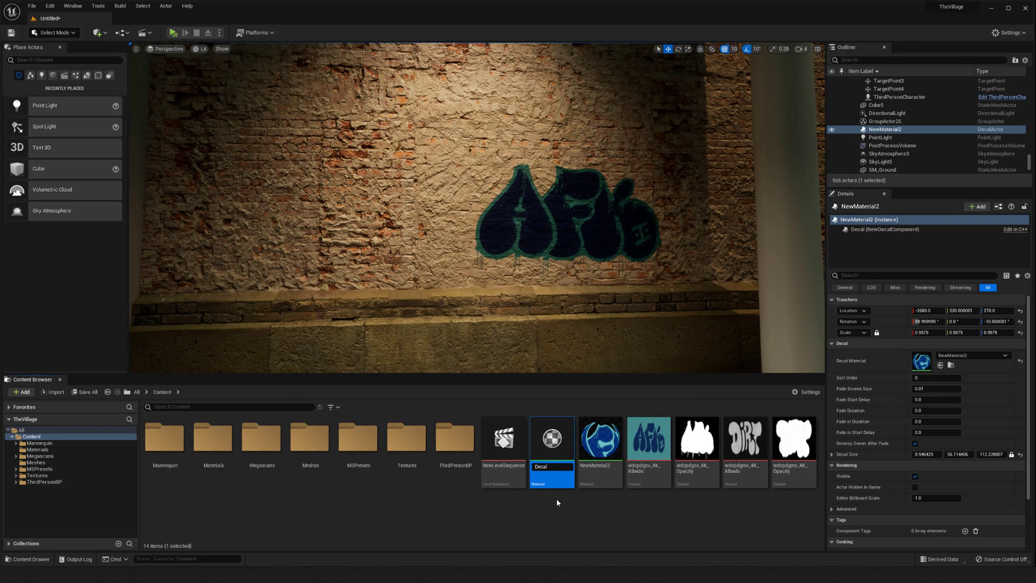
type("01")
key("Return")
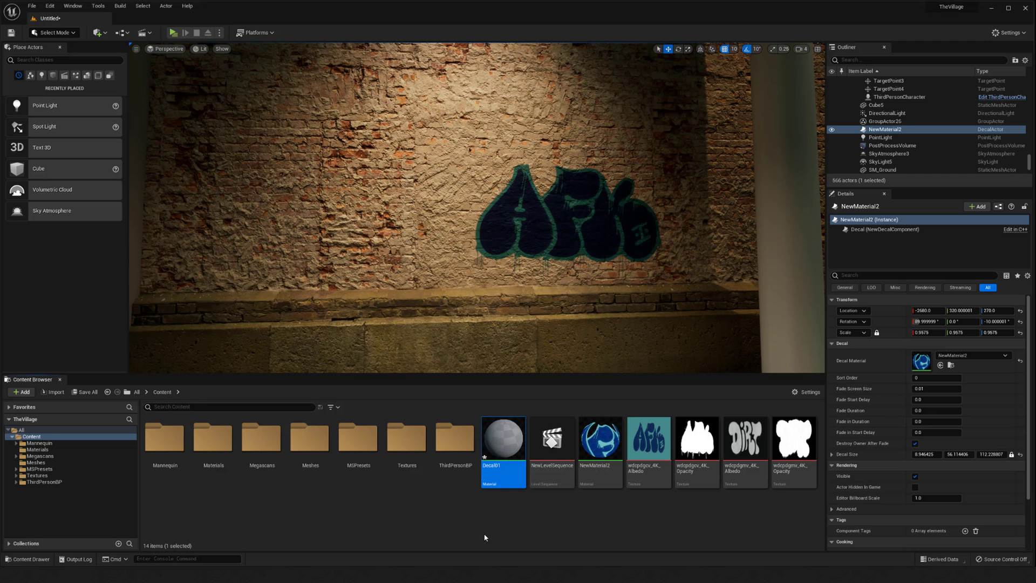
Step: Open the Decal01 material for editing and move its editor window clear of the details area
left_click(486, 536)
double_click(516, 471)
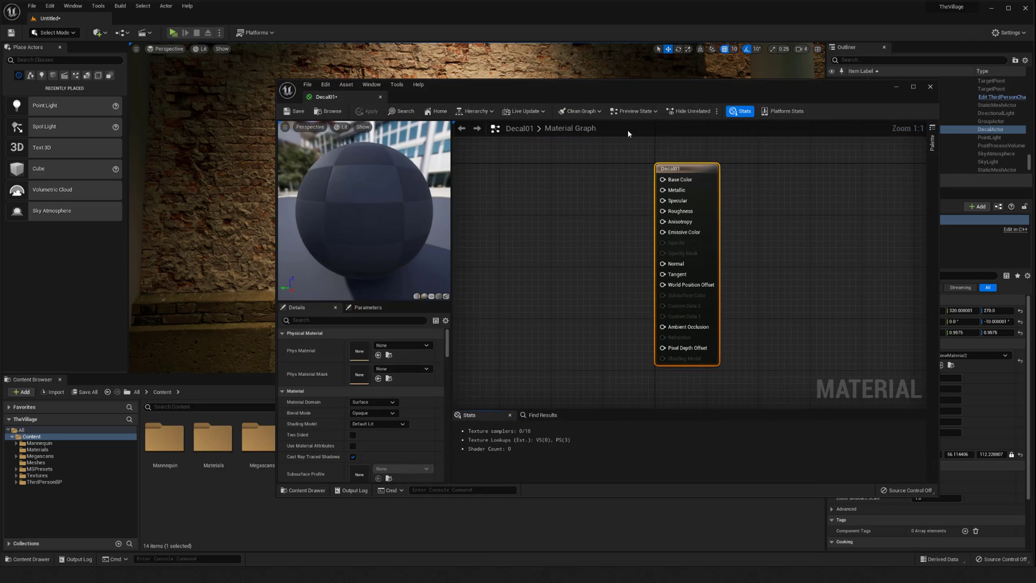
left_click_drag(510, 74, 453, 59)
right_click_drag(482, 256, 589, 250)
right_click(576, 213)
left_click(573, 152)
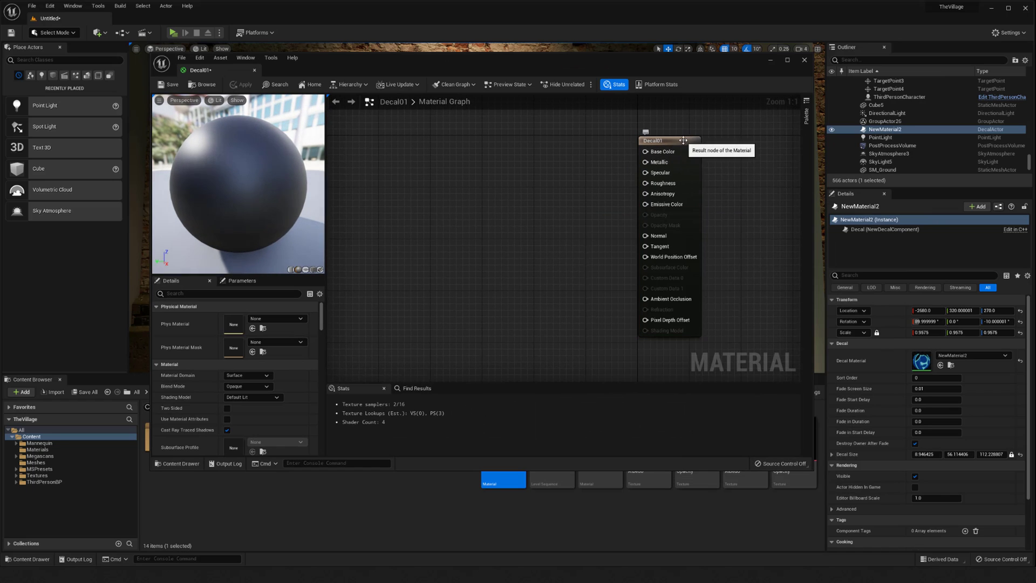
Step: Set Decal01's material domain to Deferred Decal and its blend mode to Translucent
left_click(678, 144)
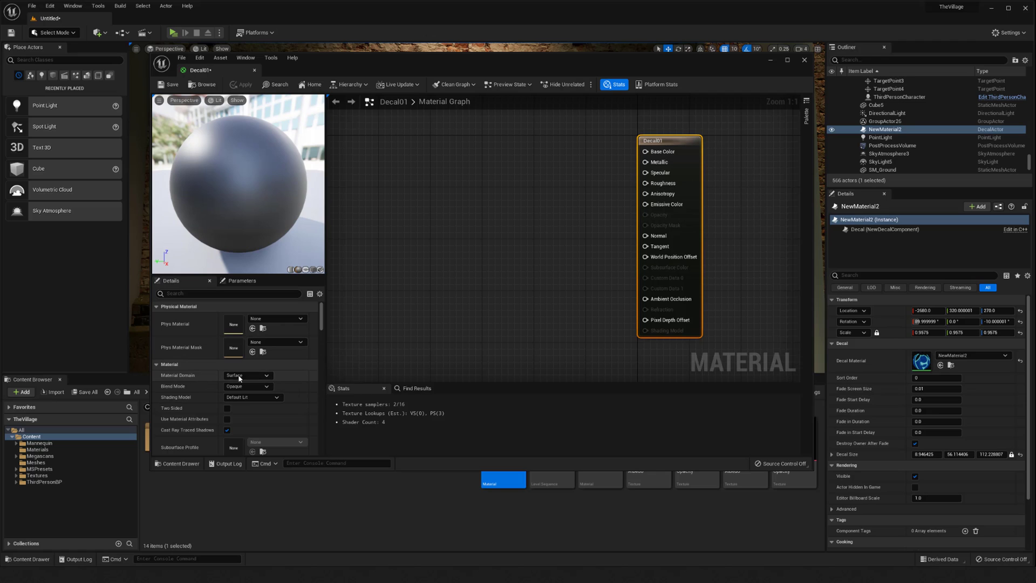
left_click(251, 375)
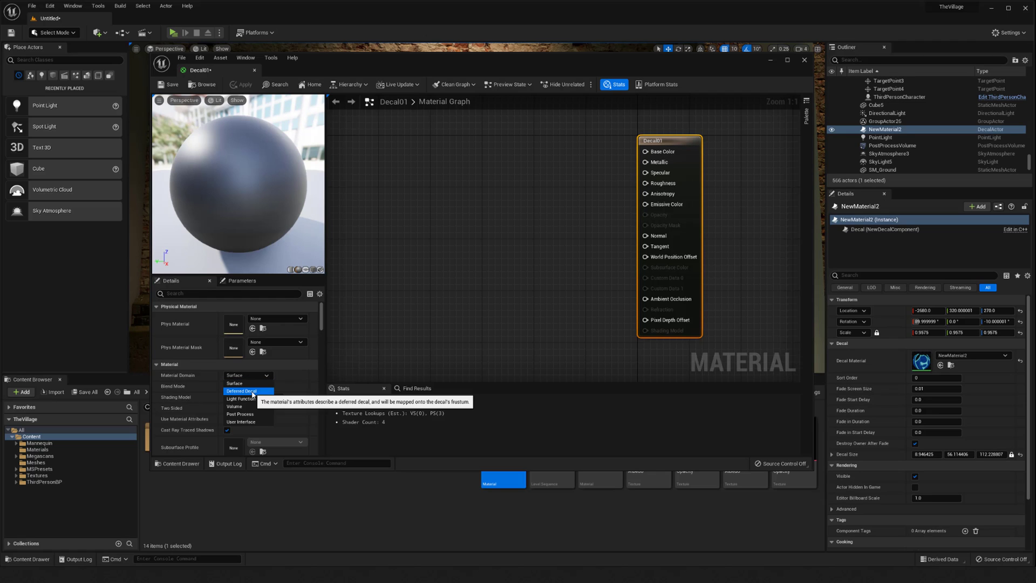
left_click(252, 391)
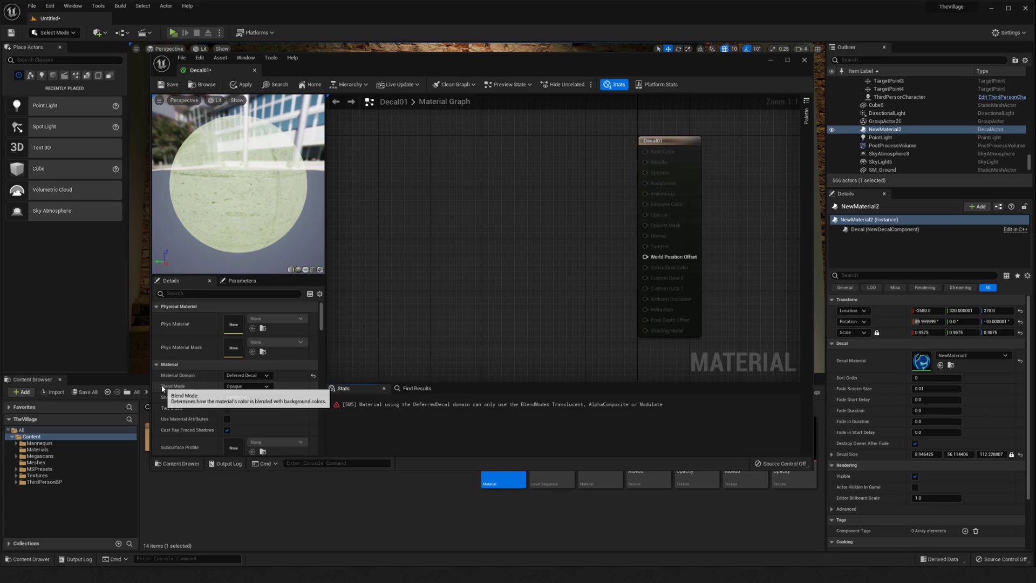
left_click(244, 386)
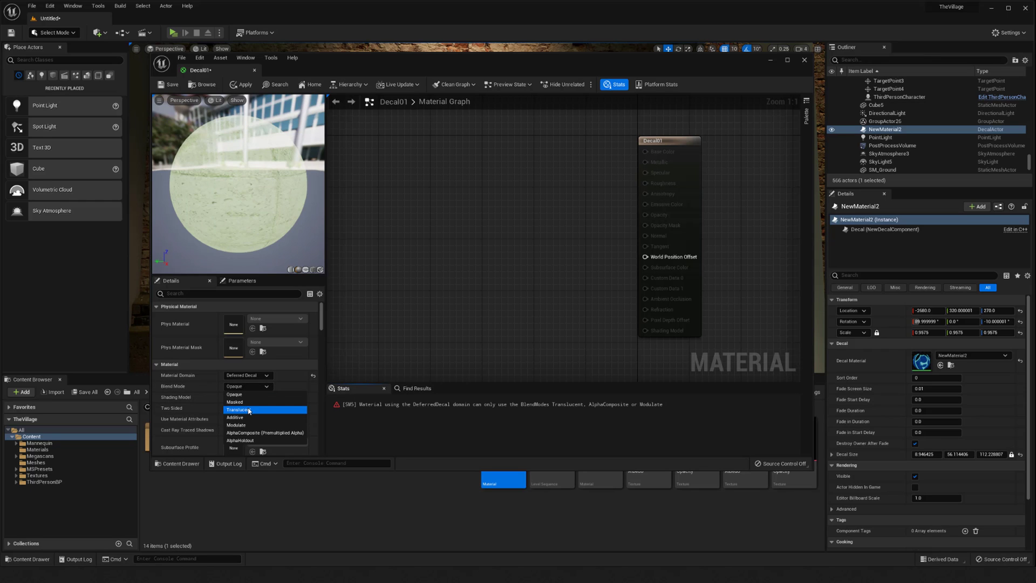
left_click(248, 411)
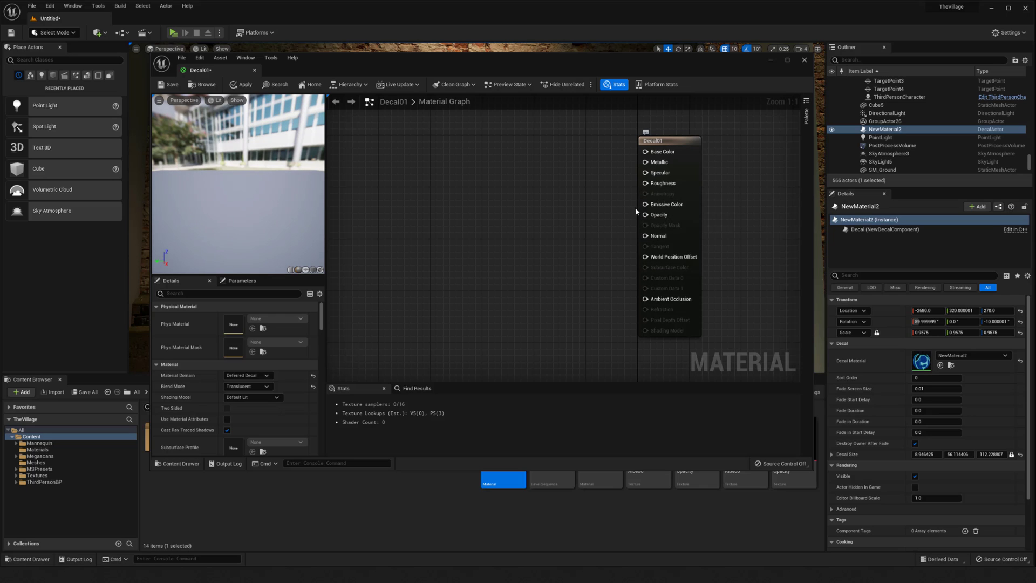
Step: Add the wdcpdgmv_4K_Albedo and wdcpdgmv_4K_Opacity textures to the Decal01 graph as separate texture samples
left_click_drag(632, 66, 623, 28)
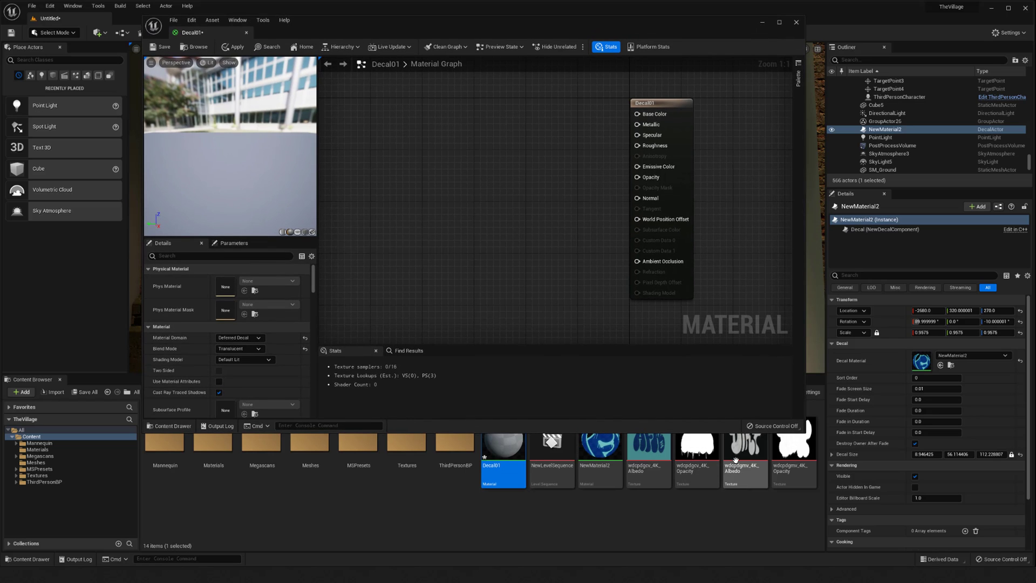
left_click(750, 451)
mouse_move(754, 448)
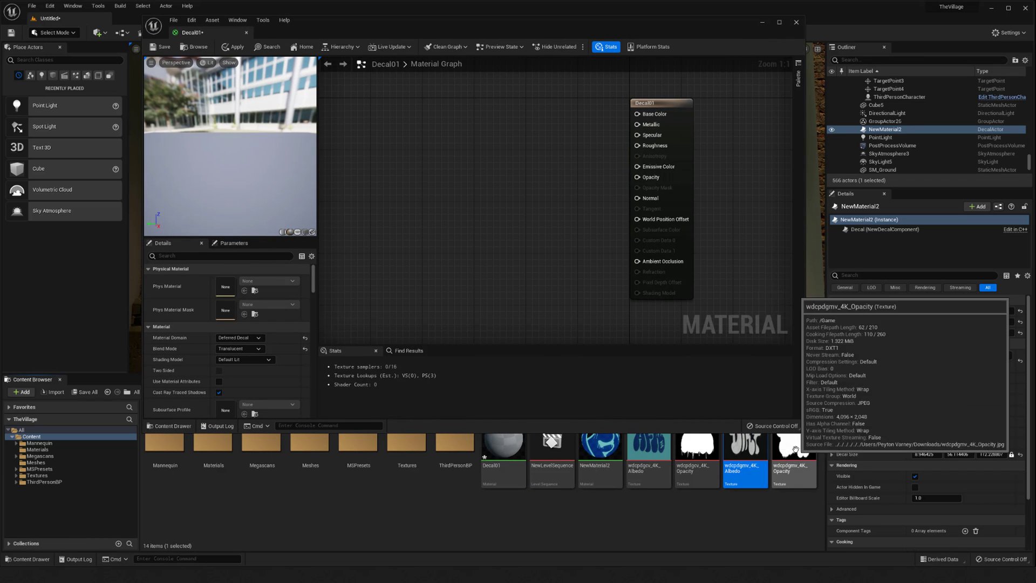
left_click(792, 447, "ctrl")
left_click_drag(793, 448, 503, 221)
left_click_drag(587, 432, 587, 463)
left_click_drag(566, 293, 569, 322)
left_click_drag(533, 211, 517, 86)
right_click_drag(556, 160, 546, 194)
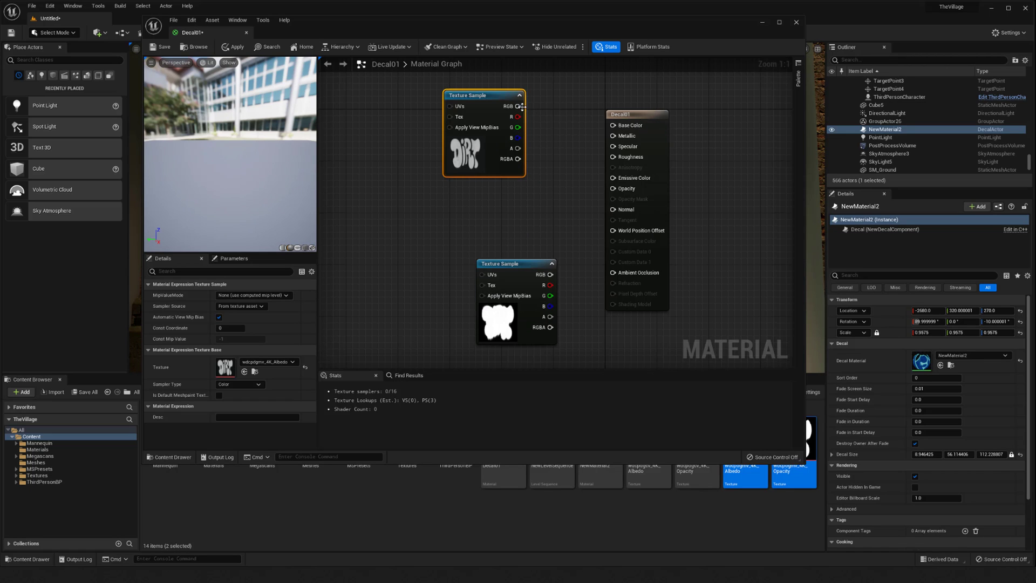
Step: Connect the albedo sample's RGB to Base Color and the opacity sample's RGB to Opacity, and save and close Decal01
left_click_drag(521, 106, 613, 125)
left_click_drag(547, 265, 614, 188)
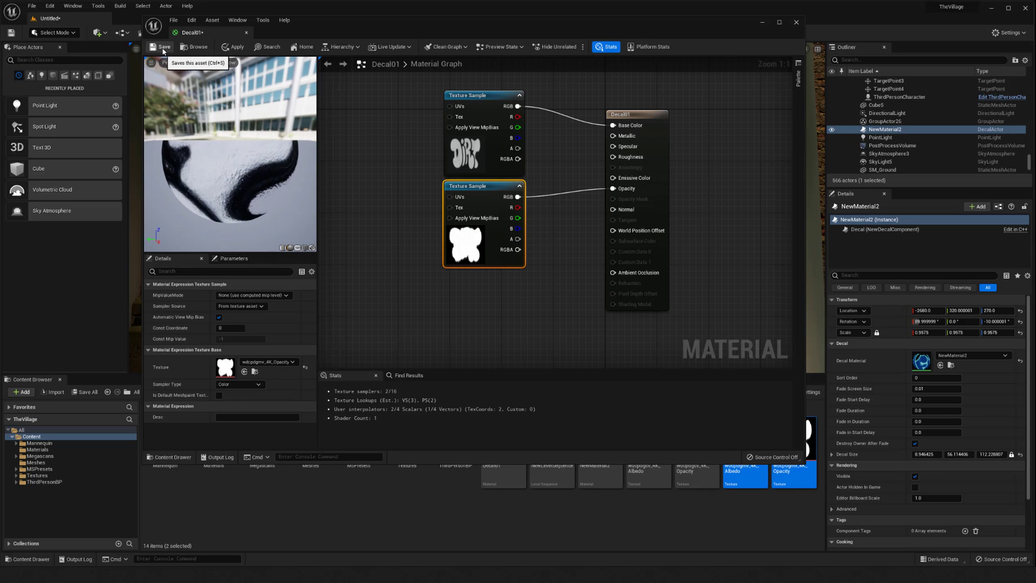
key("ctrl+s")
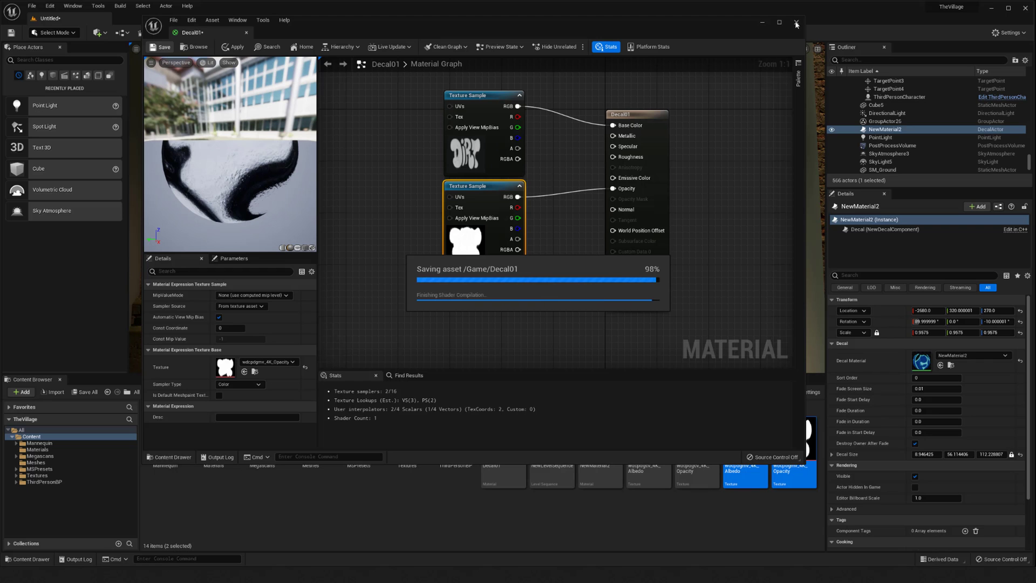
left_click(796, 24)
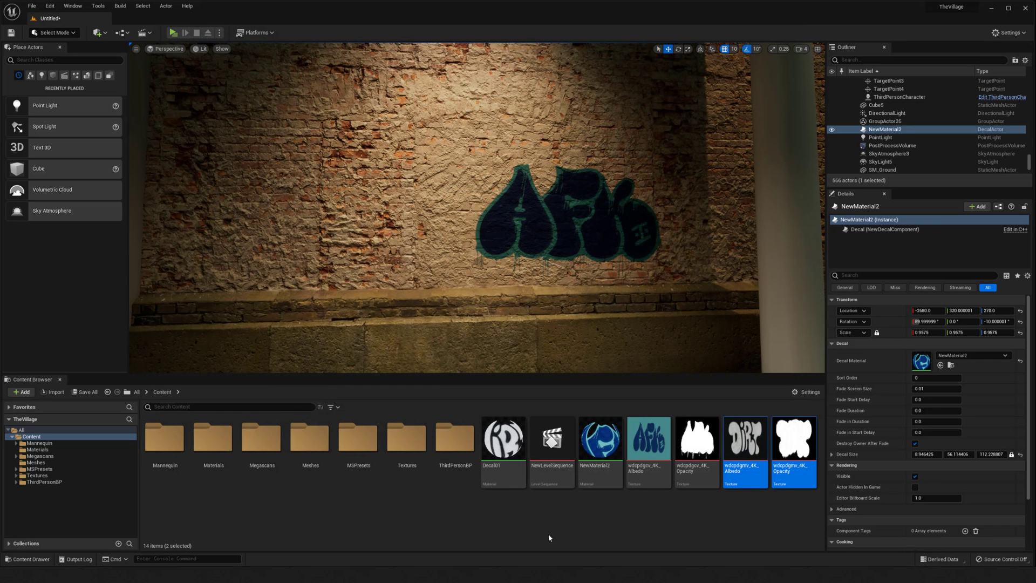
Step: Place the Decal01 material in the level as a decal on the brick wall beside the blue graffiti
mouse_move(510, 342)
right_mouse_down()
mouse_move(462, 323)
mouse_move(498, 340)
right_mouse_up()
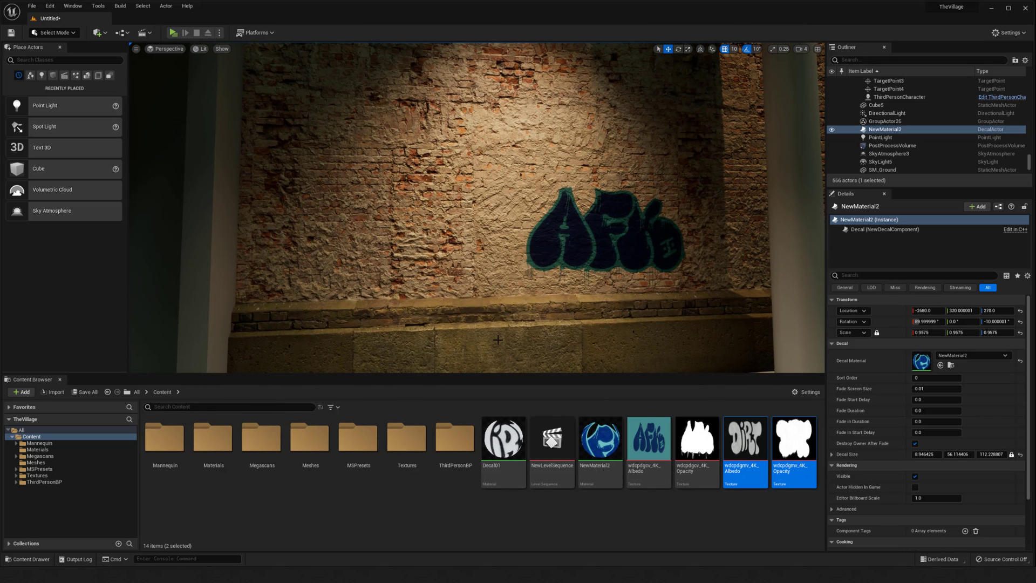
left_click(693, 518)
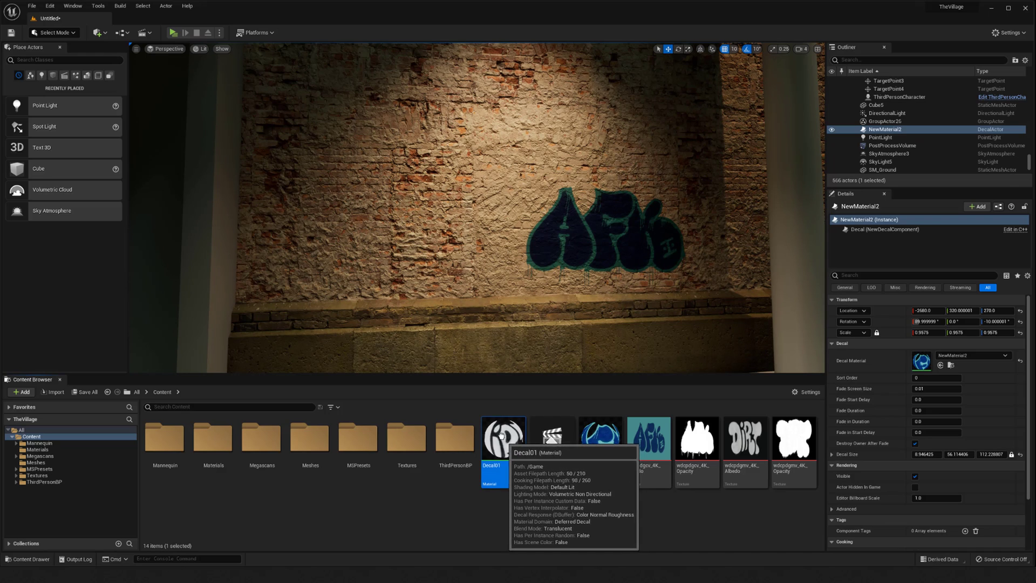
left_click(499, 431)
left_click_drag(499, 431, 504, 192)
right_click_drag(504, 192, 477, 205)
key("g")
key("s")
key("d")
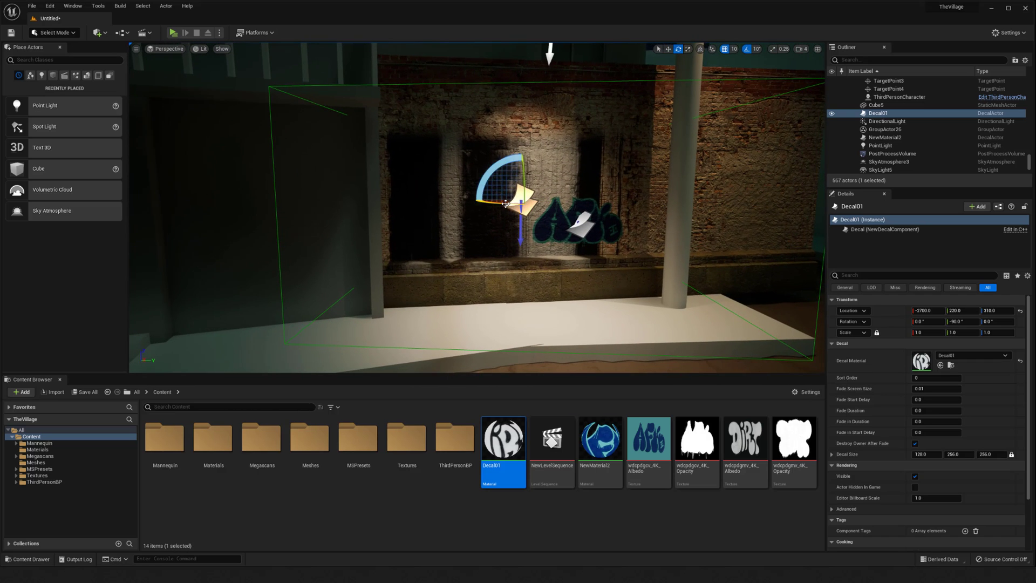
Step: Rotate the Decal01 decal to about 90°, 0°, -10° so the lettering projects upright onto the brick wall
left_click_drag(506, 203, 510, 200)
key("w")
key("s")
right_click_drag(565, 295, 548, 311)
key("w")
key("s")
key("a")
key("w")
key("s")
left_click_drag(532, 209, 543, 260)
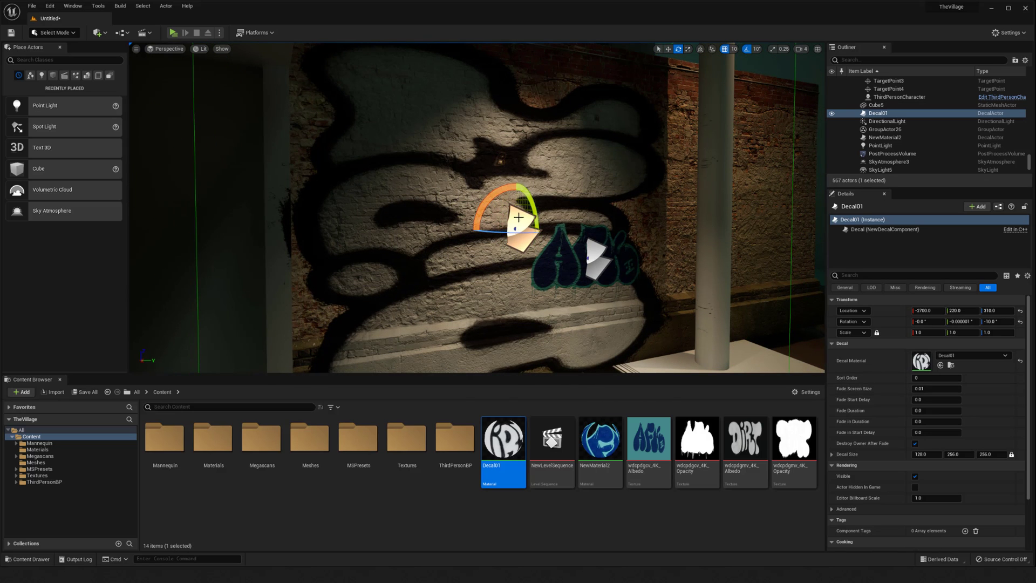
left_click_drag(486, 196, 474, 237)
Step: Unlock the decal size proportions and set the Y size of Decal01 to 128
key("s")
mouse_move(474, 238)
right_mouse_down()
mouse_move(434, 237)
mouse_move(472, 237)
mouse_move(468, 257)
right_mouse_up()
key("w")
key("s")
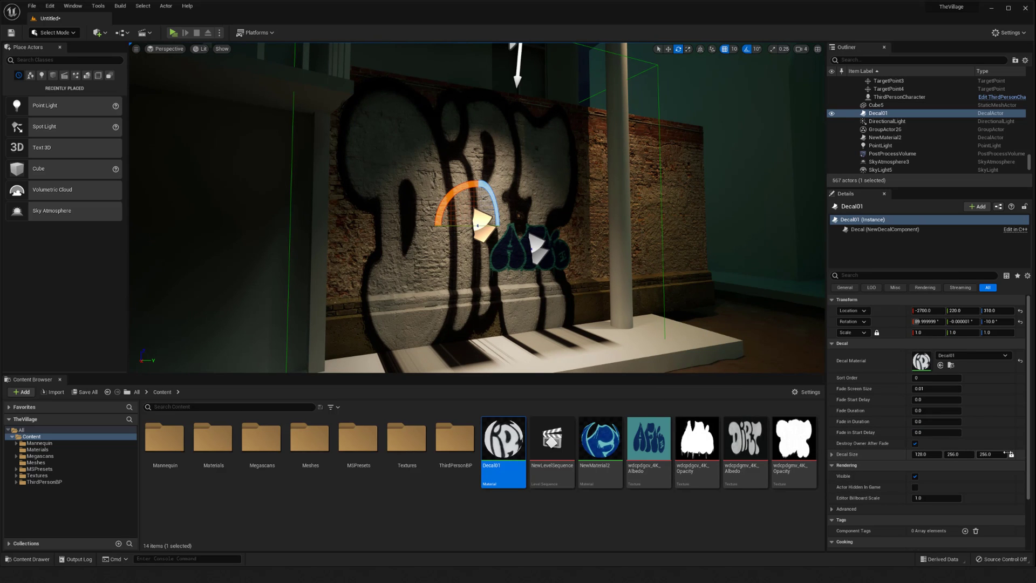
left_click(936, 454)
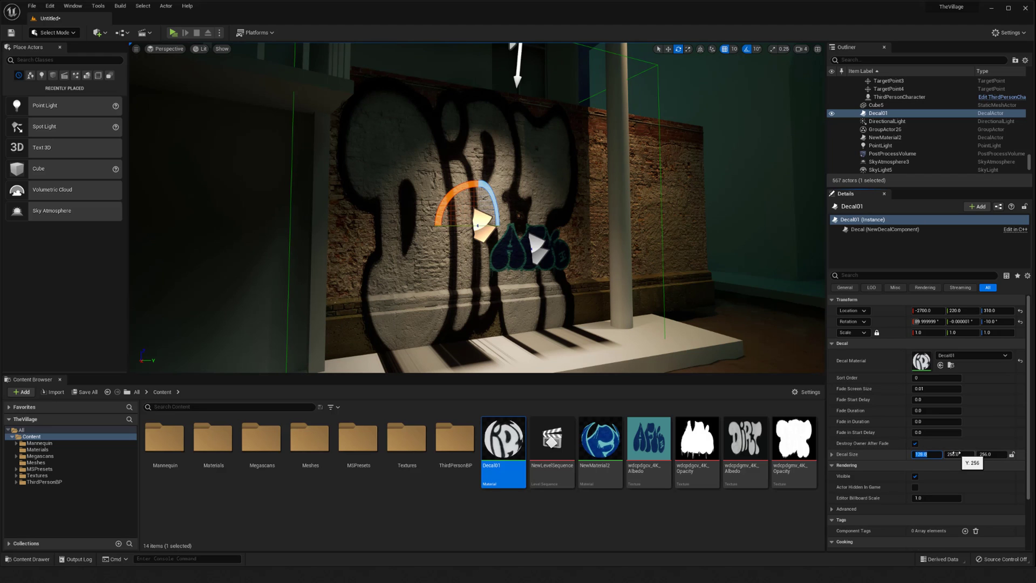
left_click(954, 453)
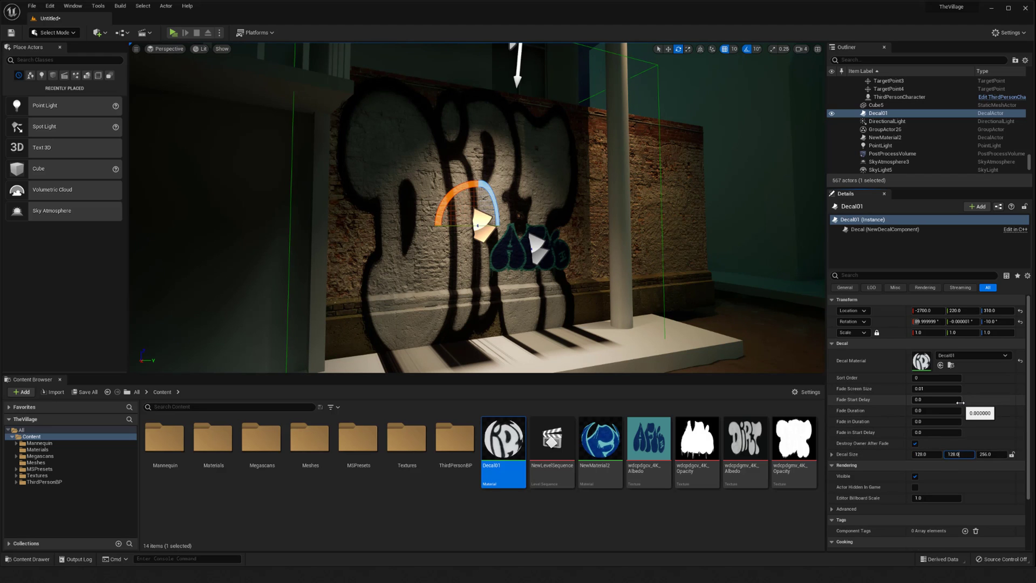
key("Return")
left_click(957, 456)
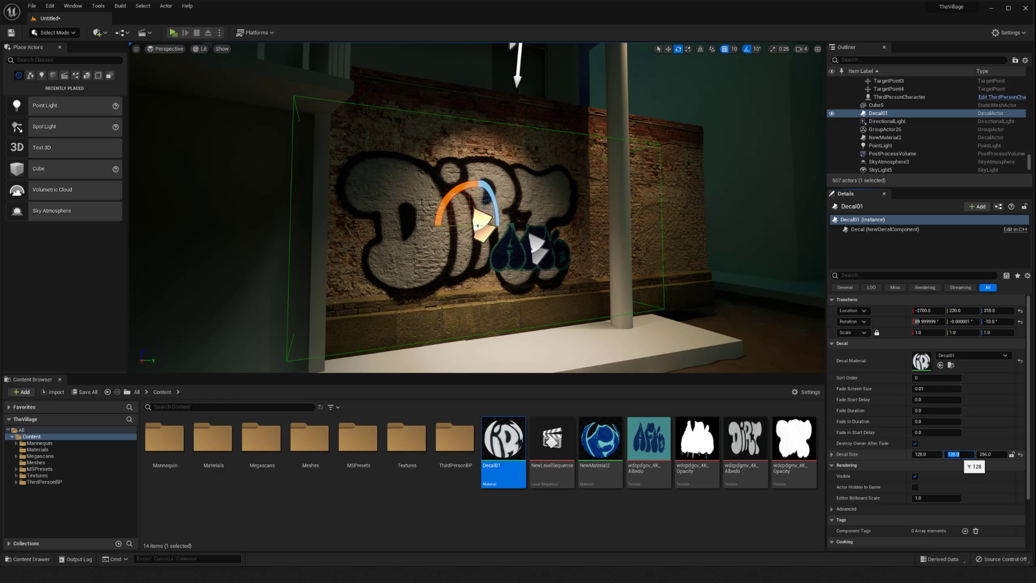
Step: Inspect the projected DIRT lettering with the editor overlays hidden and shown, and lock the decal size proportions again
mouse_move(547, 290)
right_mouse_down()
mouse_move(537, 285)
mouse_move(561, 289)
right_mouse_up()
key("g")
key("w")
key("g")
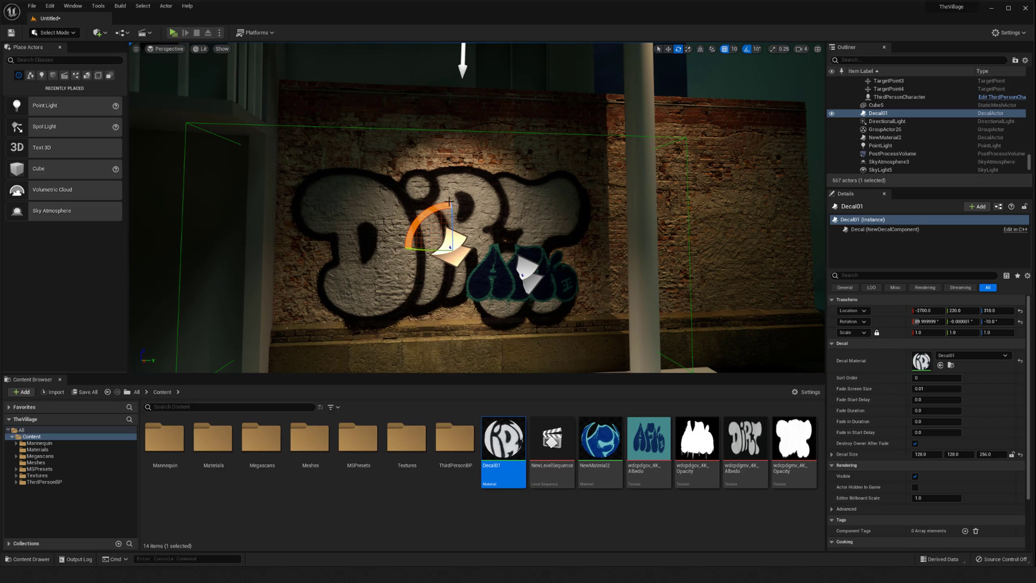
right_click_drag(572, 237, 573, 238)
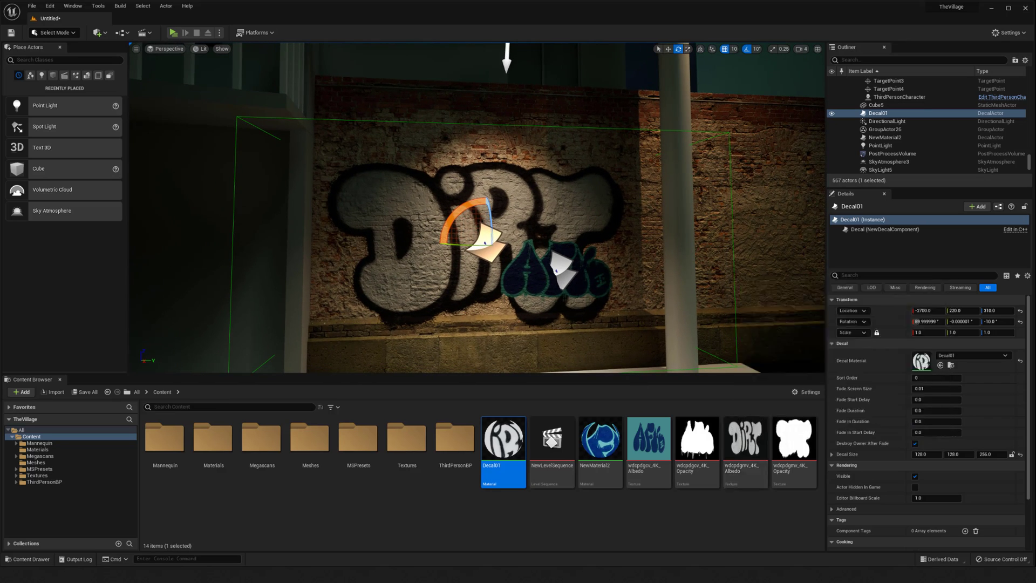
right_click_drag(572, 238, 561, 238)
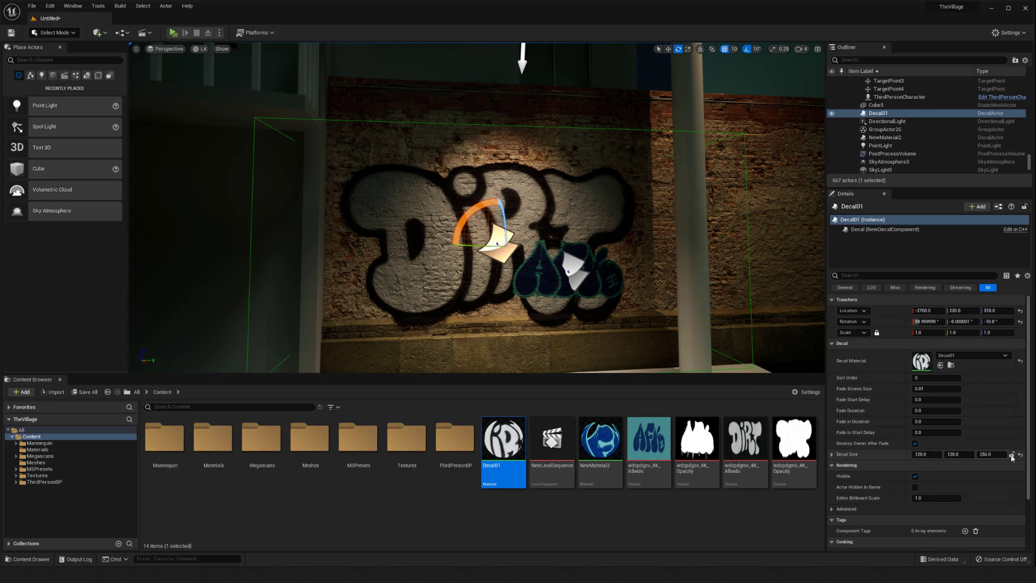
right_click_drag(723, 324, 712, 332)
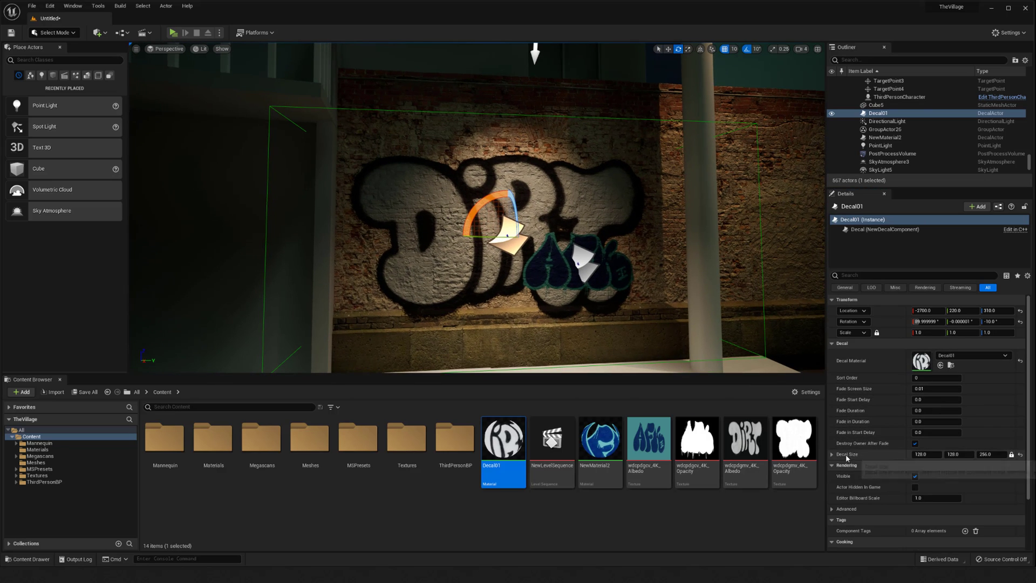
key("w")
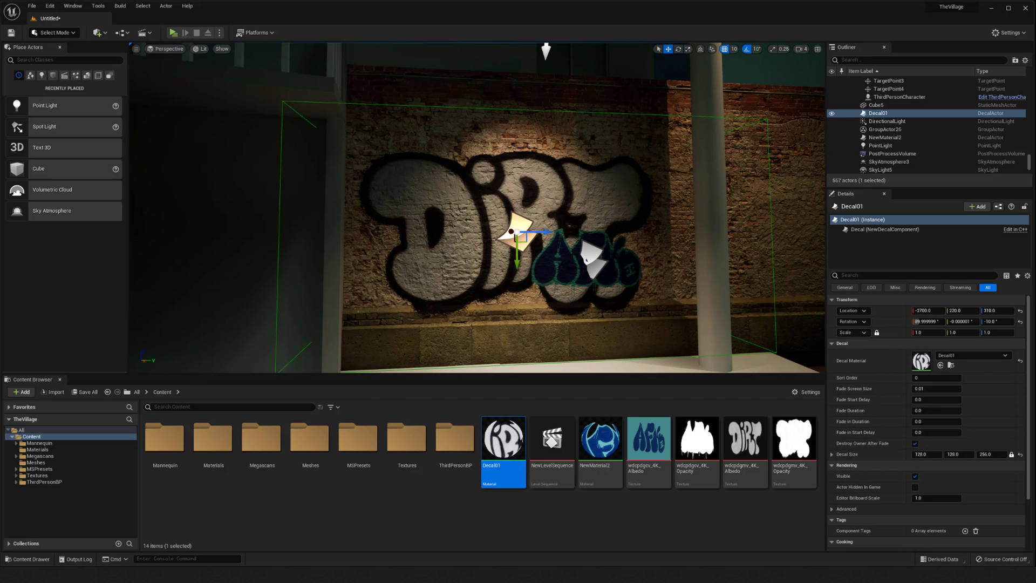
right_click_drag(534, 259, 528, 263)
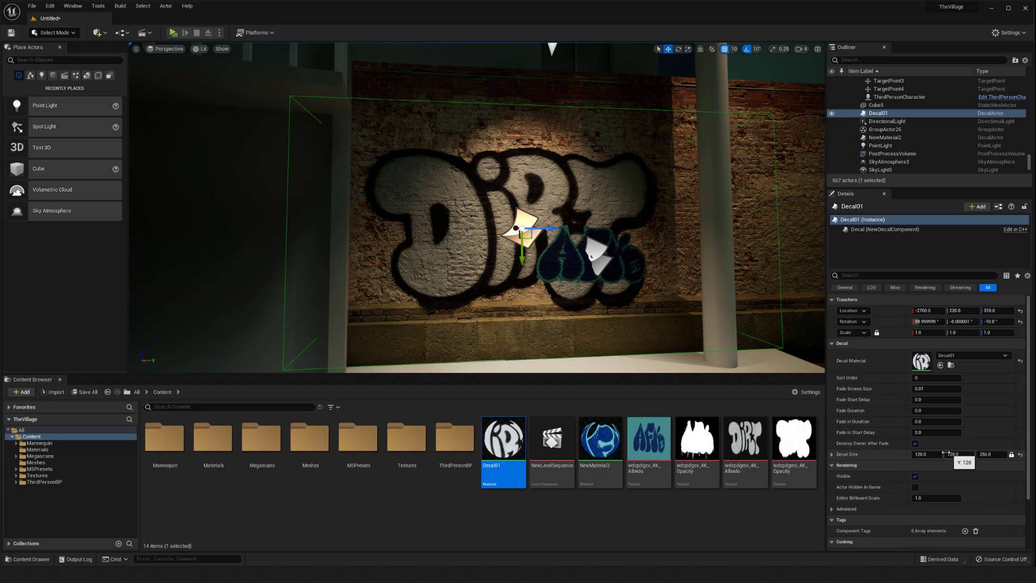
right_click_drag(532, 249, 536, 244)
key("e")
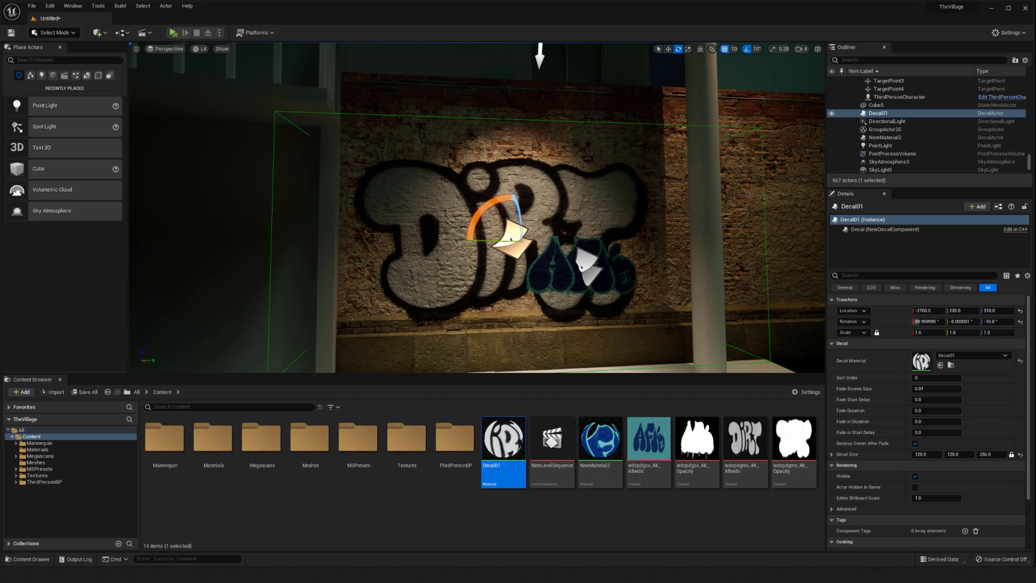
Step: Try to scale the DIRT decal freehand in the viewport, undoing each attempt
key("r")
left_click_drag(511, 239, 438, 271)
key("ctrl+z")
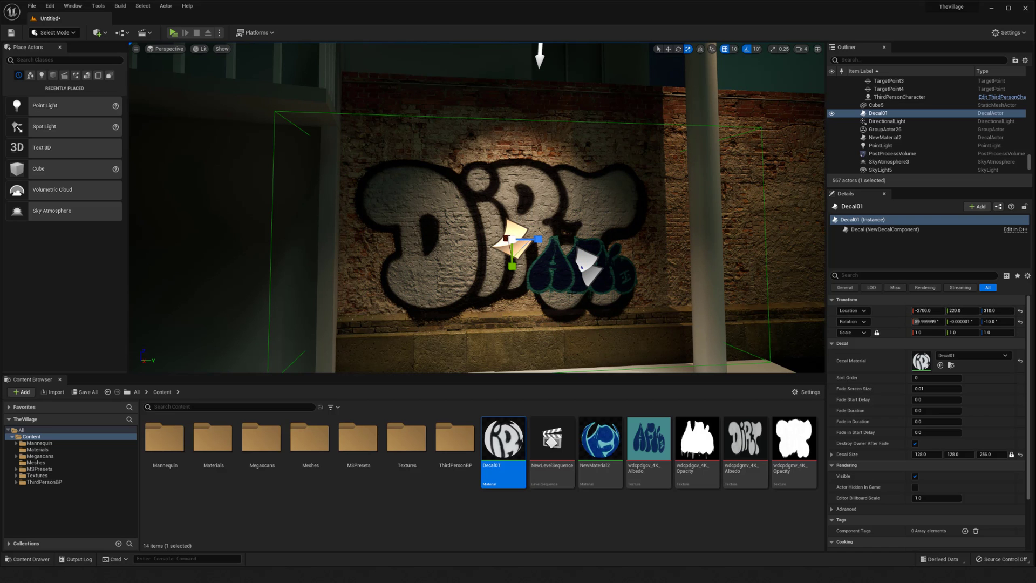
left_click_drag(511, 240, 517, 243)
key("ctrl+z")
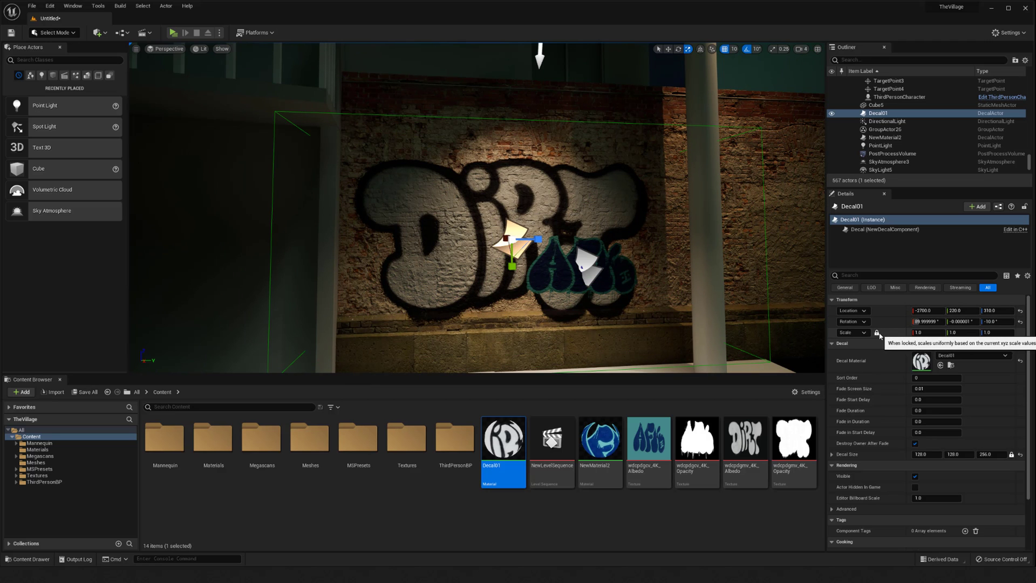
Step: Scale Decal01 uniformly to 0.92 and reduce its X scale to about 0.83
left_click_drag(953, 332, 946, 332)
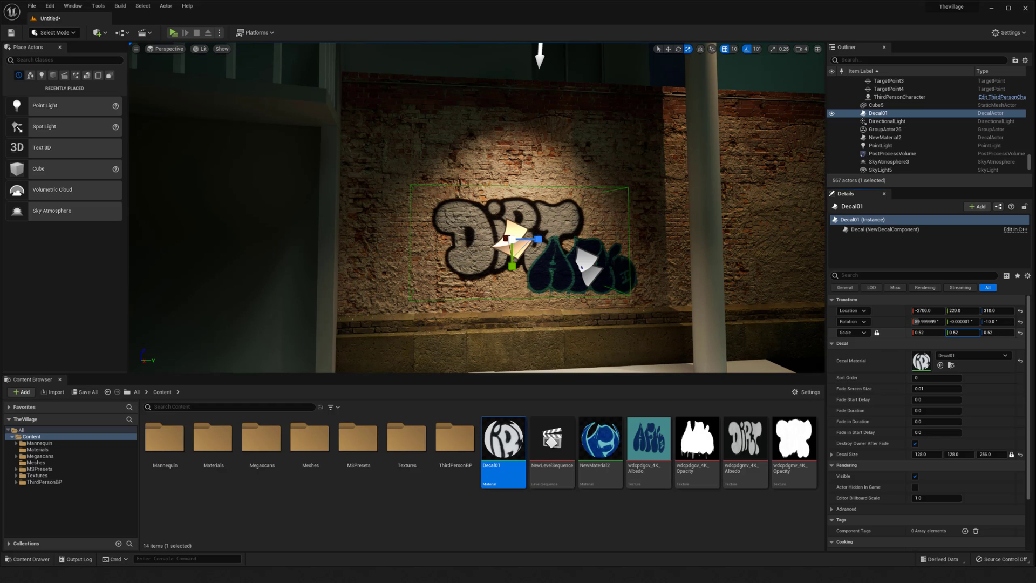
right_click_drag(589, 302, 652, 301)
left_click_drag(505, 256, 584, 253)
right_click_drag(690, 247, 580, 247)
left_click_drag(562, 231, 666, 268)
Step: Move the DIRT decal along the wall past the blue graffiti to about Y 484, so it also projects onto the column
key("w")
right_click_drag(665, 268, 700, 258)
left_click_drag(665, 268, 590, 250, "alt")
left_click_drag(522, 244, 592, 240)
left_click_drag(699, 272, 641, 263, "alt")
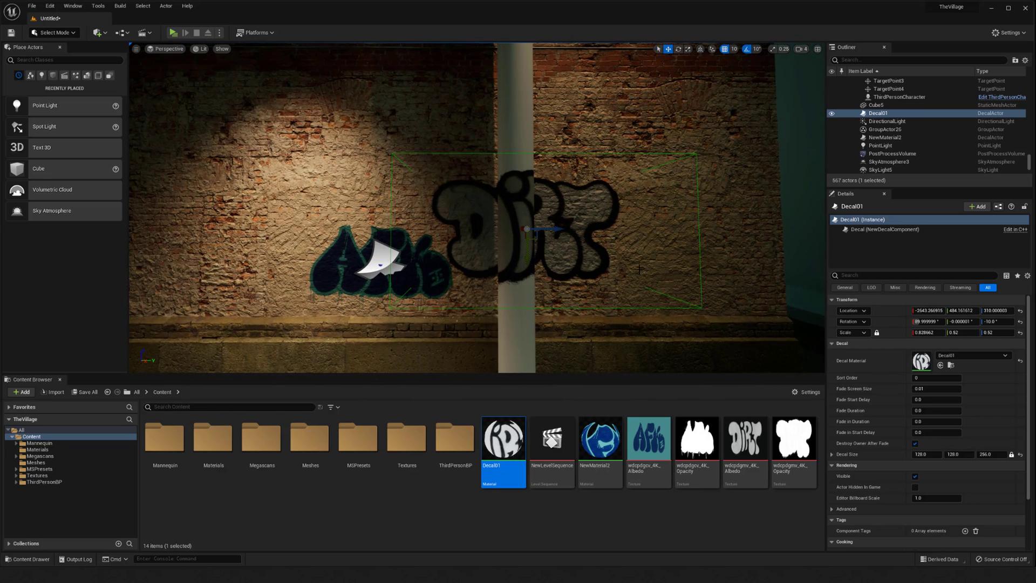
Step: Try to shrink the decal's X scale to about 0.1 so the projection reaches only the wall behind the column
right_click_drag(637, 273, 721, 273)
key("a")
key("e")
key("r")
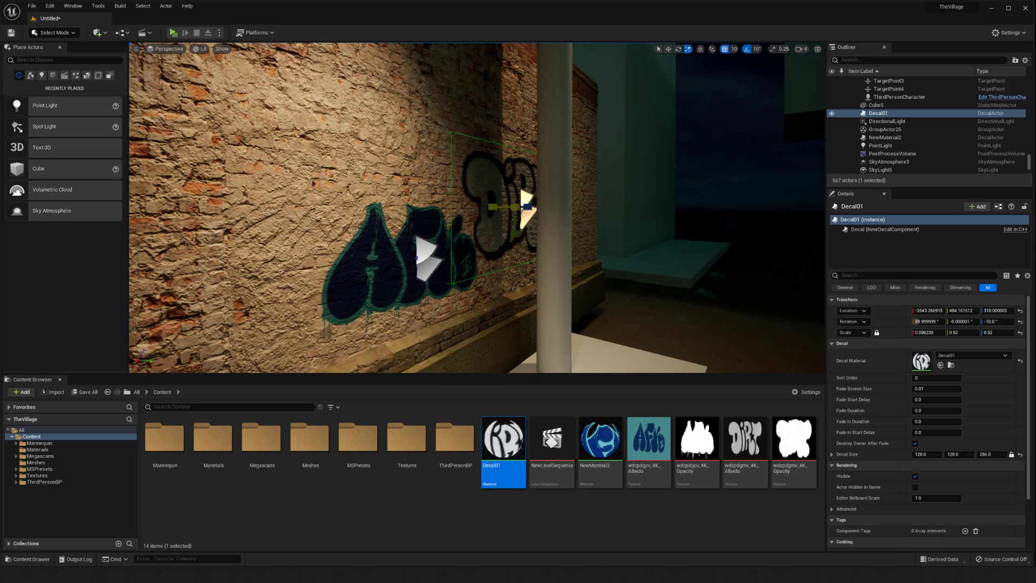
left_click_drag(495, 208, 465, 207)
Step: Examine from several angles how the DIRT decal projects across both the column and the brick wall
right_click_drag(545, 267, 542, 313)
key("d")
key("d")
key("w")
key("g")
right_click_drag(542, 259, 534, 306)
key("g")
key("d")
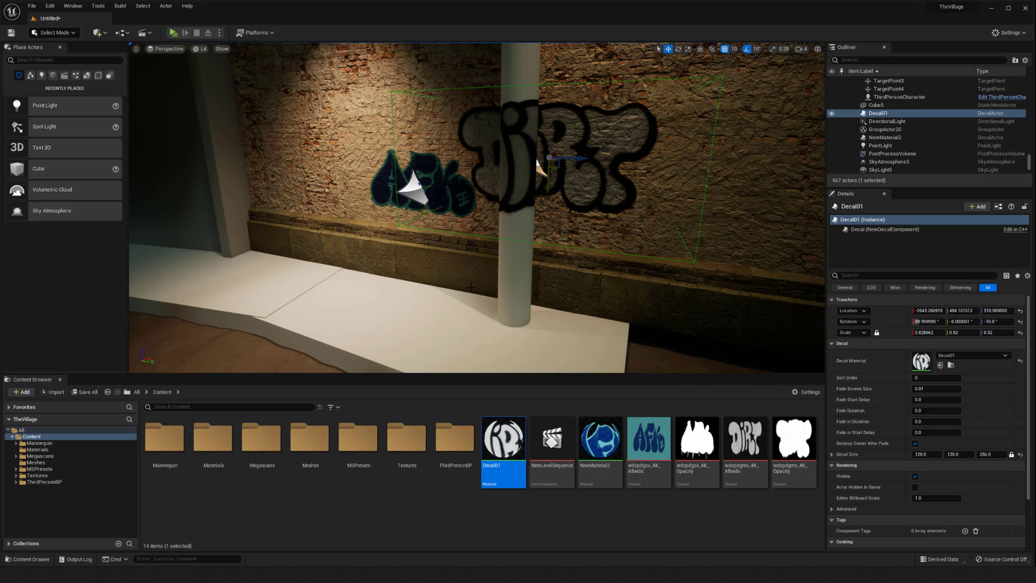
key("d")
right_click_drag(564, 250, 563, 213)
key("a")
Step: Filter the column's properties by "decal" and turn off Receives Decals for the column
left_click(451, 190)
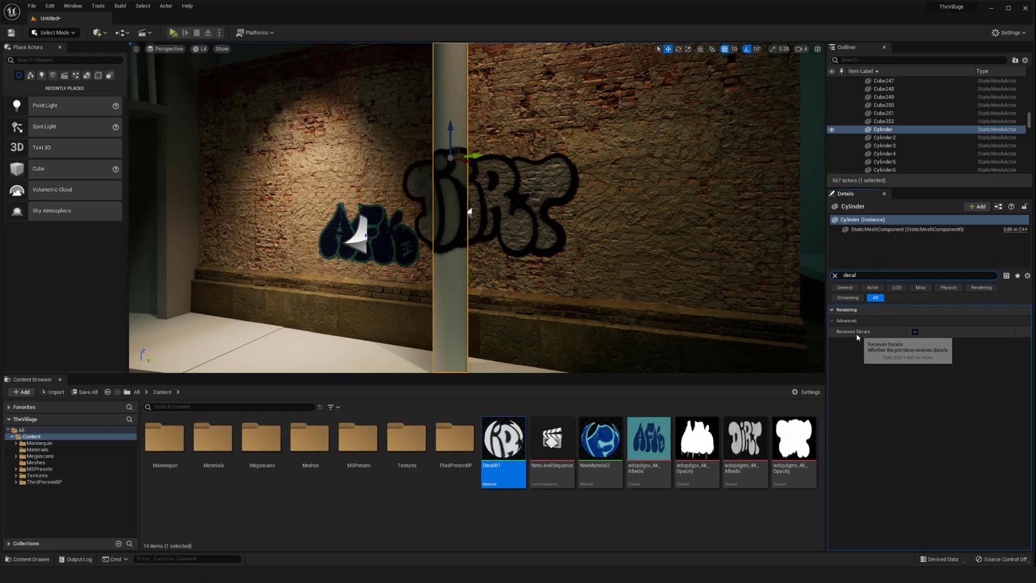
left_click(915, 332)
right_click_drag(477, 207, 405, 208)
right_click_drag(567, 210, 647, 210)
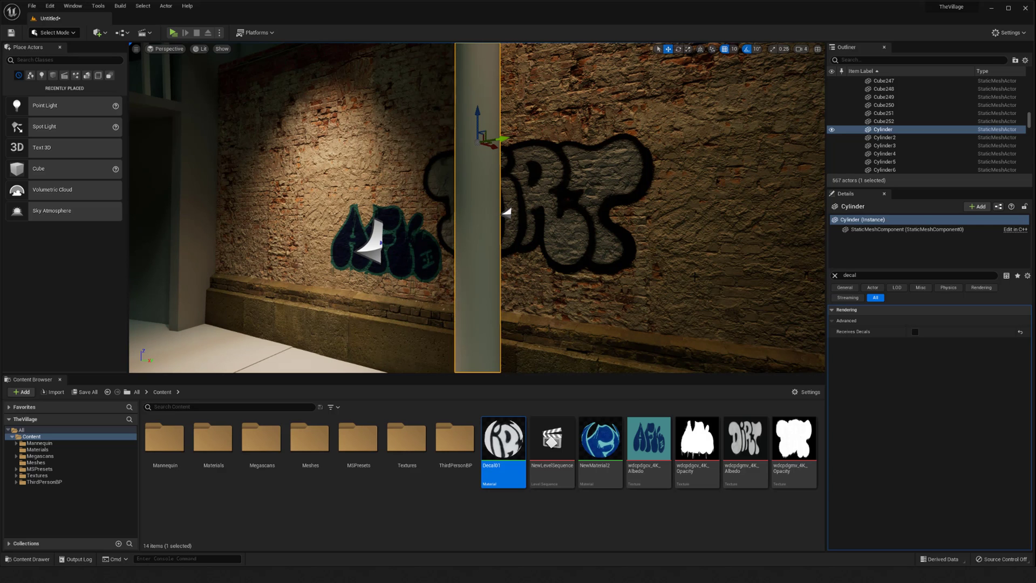
key("a")
right_click_drag(669, 303, 632, 289)
key("d")
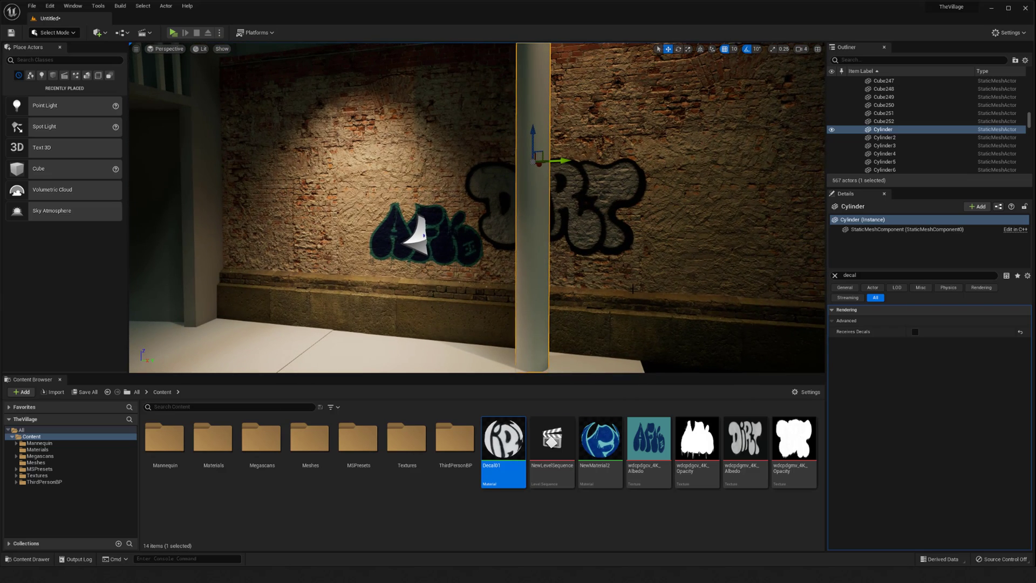
Step: Turn Receives Decals back on for the column and view the lettering with the editor overlays hidden
left_click(914, 331)
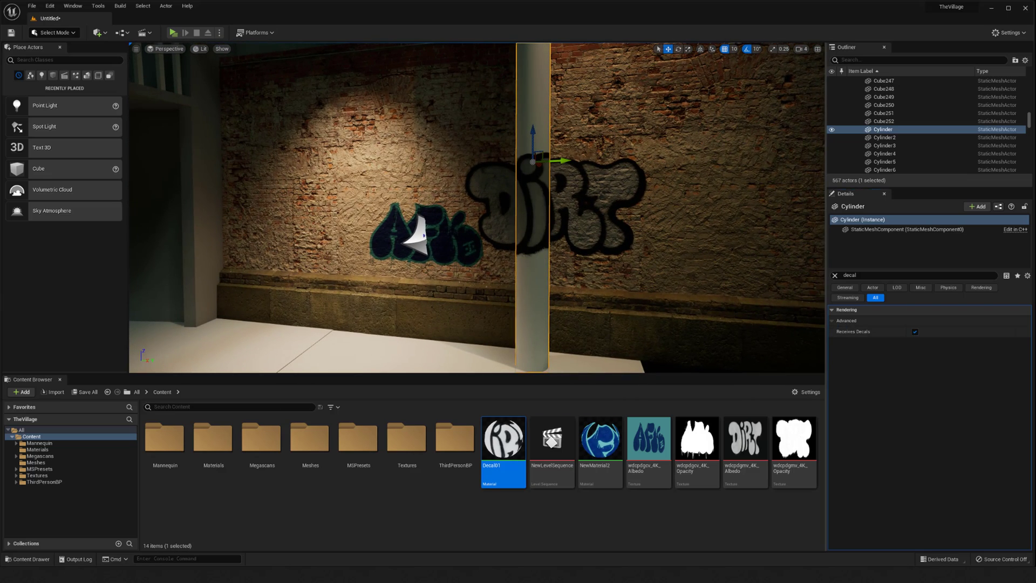
key("a")
right_click_drag(586, 257, 620, 257)
key("g")
key("d")
key("w")
key("g")
key("s")
Step: Select the DIRT decal and move it back onto the lit brick wall beside the blue graffiti
left_click(474, 219)
key("a")
right_click_drag(475, 220, 518, 218)
left_click_drag(628, 208, 297, 211)
right_click_drag(297, 210, 253, 208)
key("a")
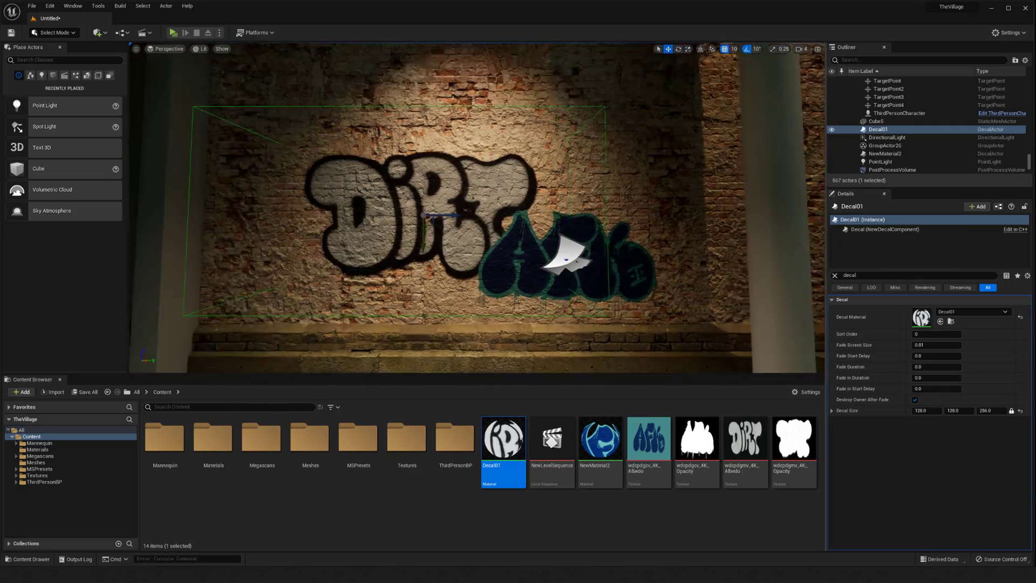
Step: Shift the DIRT decal to about Y 159 so its lettering sits clear of the blue graffiti
right_click_drag(512, 236, 442, 216)
key("r")
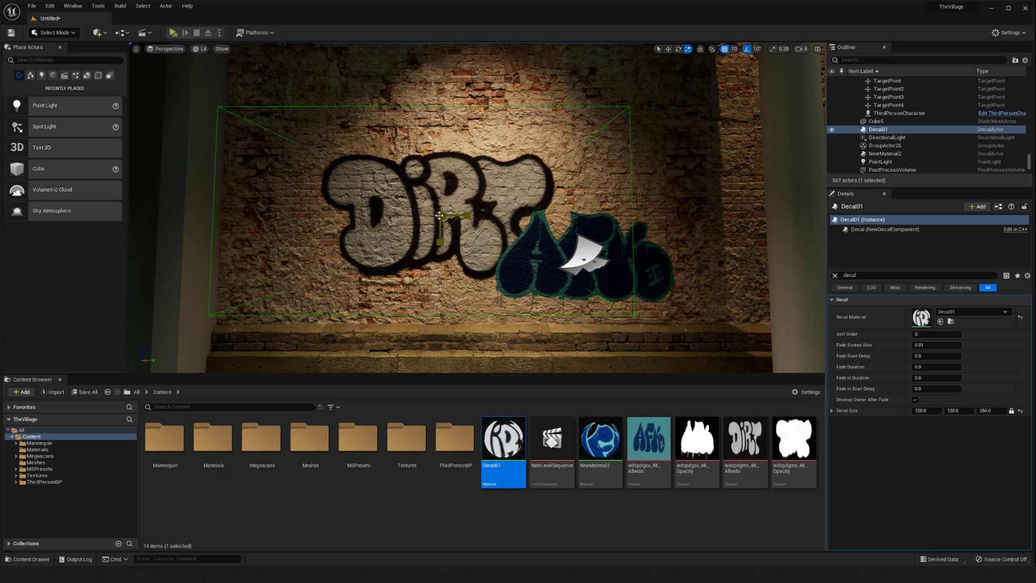
right_click_drag(488, 256, 463, 256)
left_click_drag(489, 215, 510, 202)
key("w")
right_click_drag(505, 288, 525, 306)
key("s")
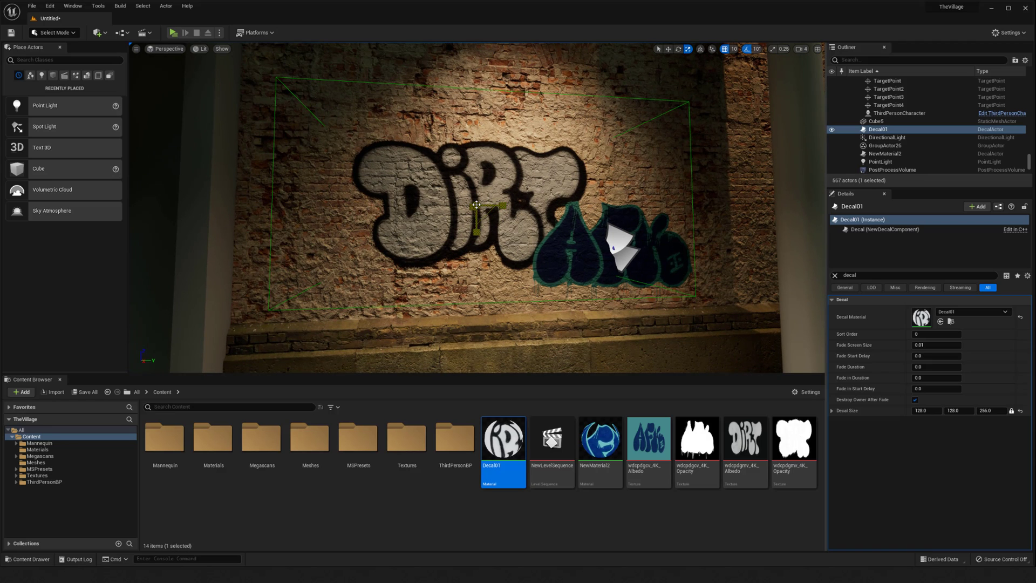
left_click_drag(502, 205, 437, 203)
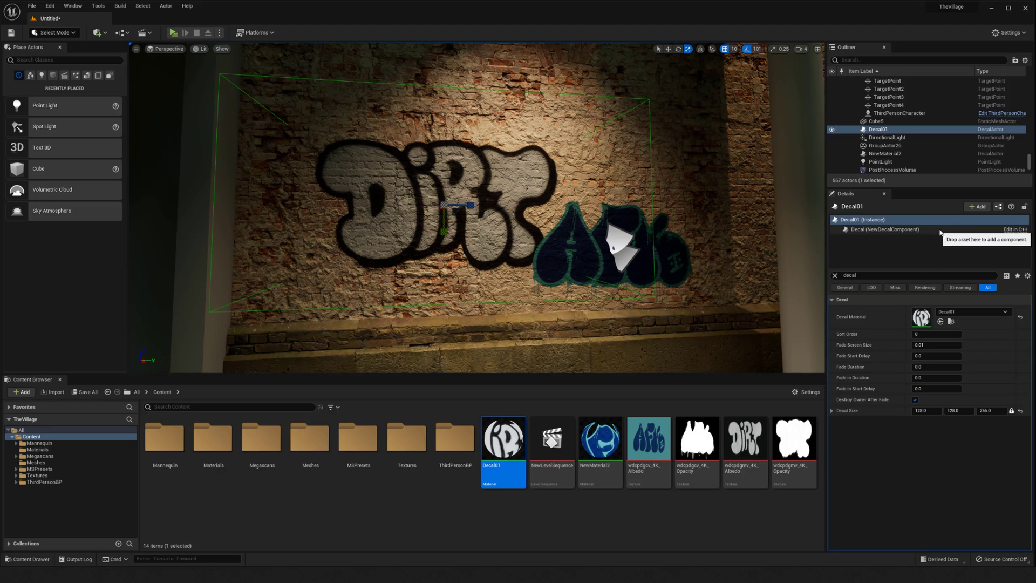
Step: Clear the property filter and move the DIRT decal to about Y 199 so it overlaps the blue graffiti
left_click(835, 275)
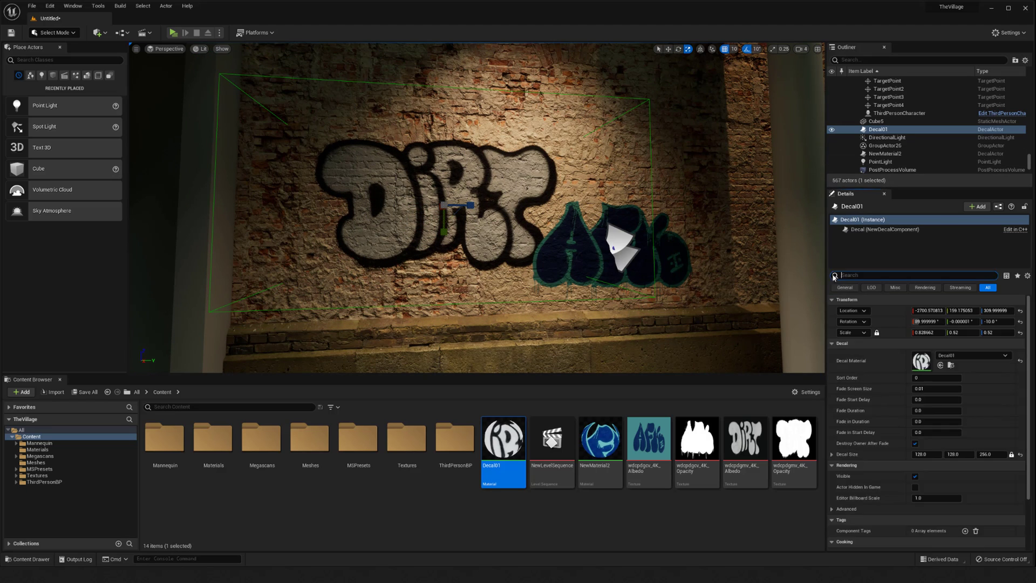
right_click_drag(625, 228, 613, 236)
key("w")
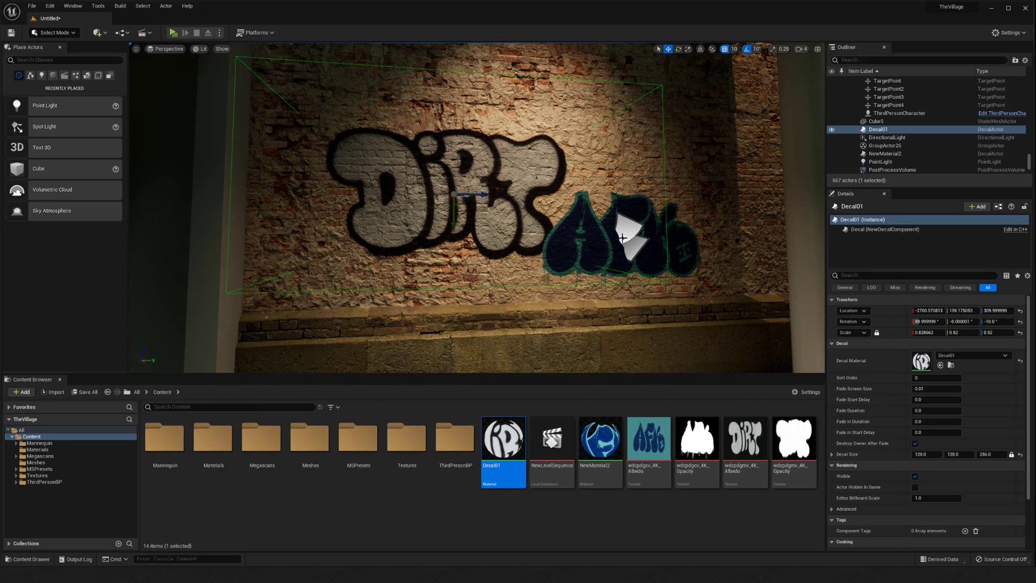
left_click_drag(480, 195, 522, 197)
mouse_move(522, 198)
right_mouse_down()
mouse_move(559, 202)
mouse_move(516, 200)
right_mouse_up()
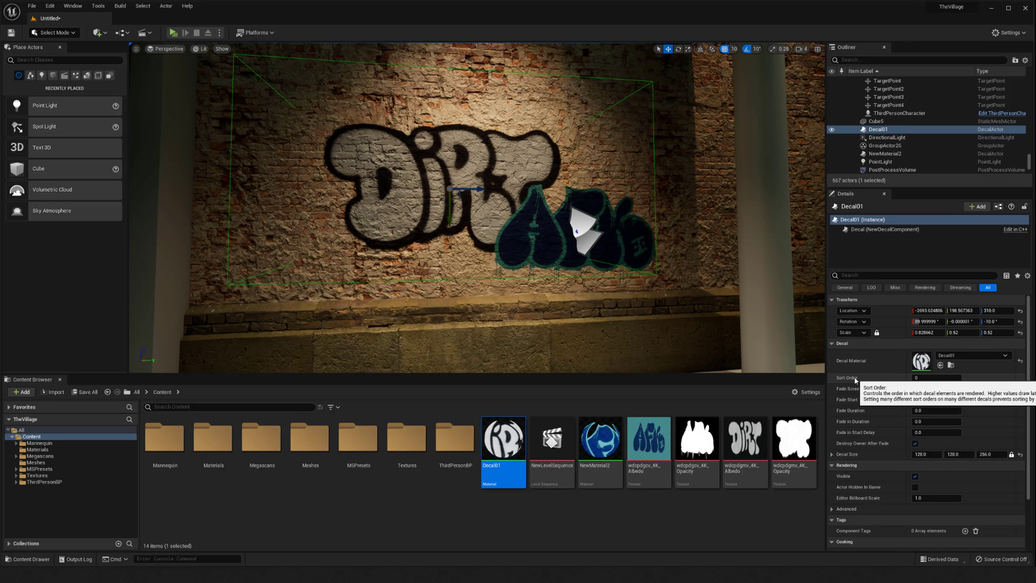
Step: Set the Sort Order of Decal01 to 1 so it draws over the blue graffiti
left_click(930, 377)
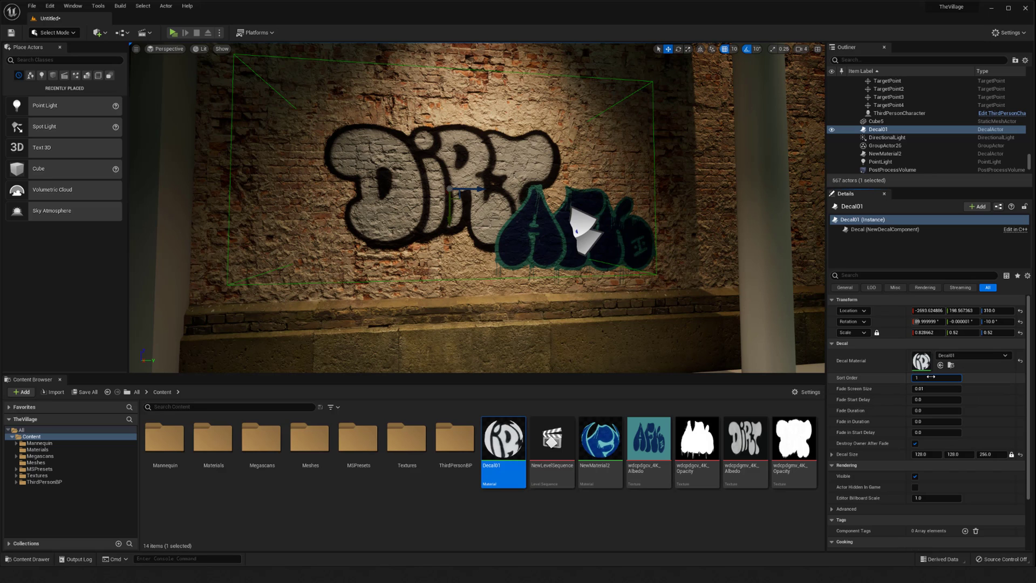
type("1")
key("Return")
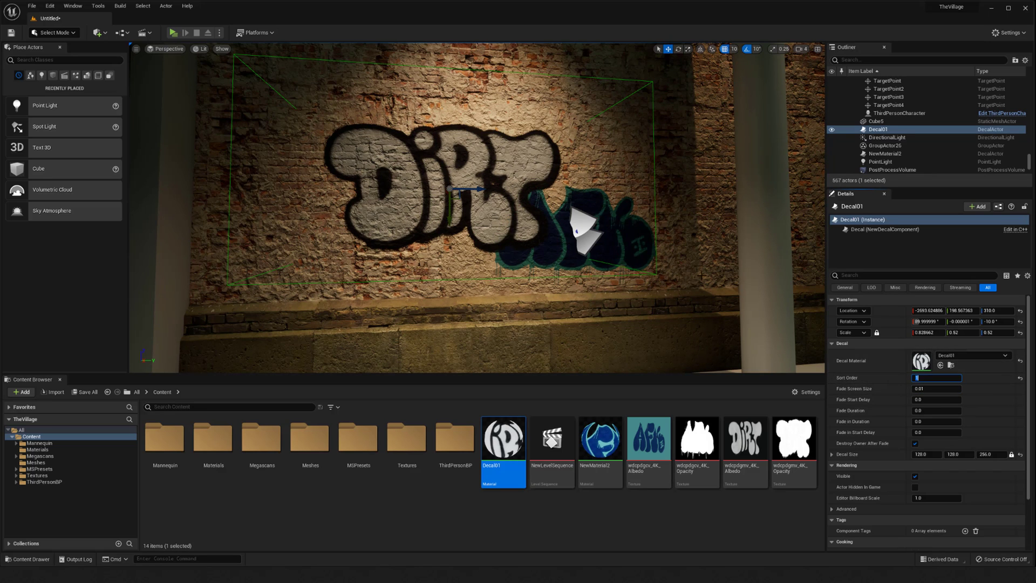
Step: Compare the NewMaterial2 and Decal01 decals and examine their overlap on the wall with the editor overlays hidden
left_click(581, 229)
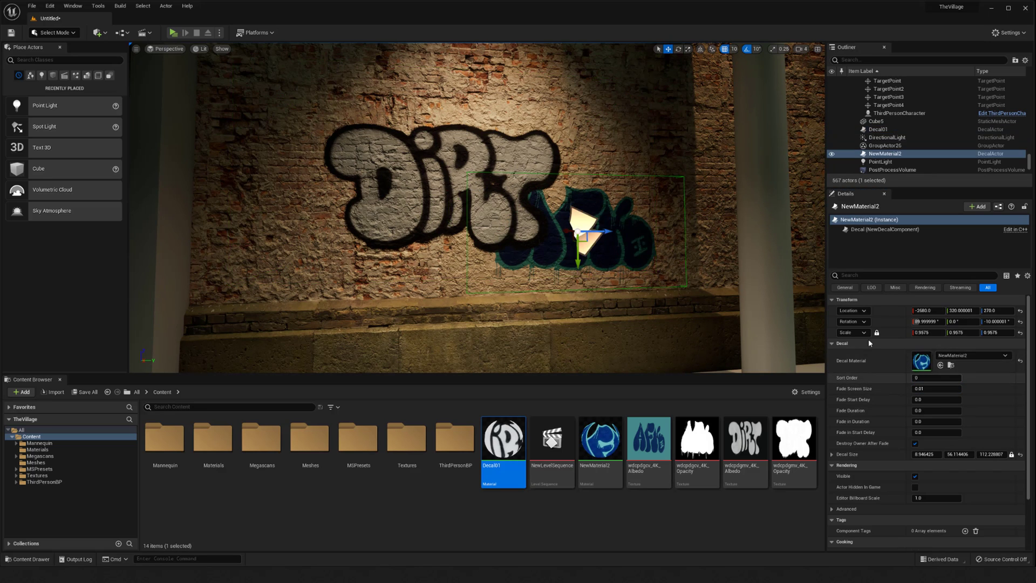
key("g")
key("g")
left_click(462, 187)
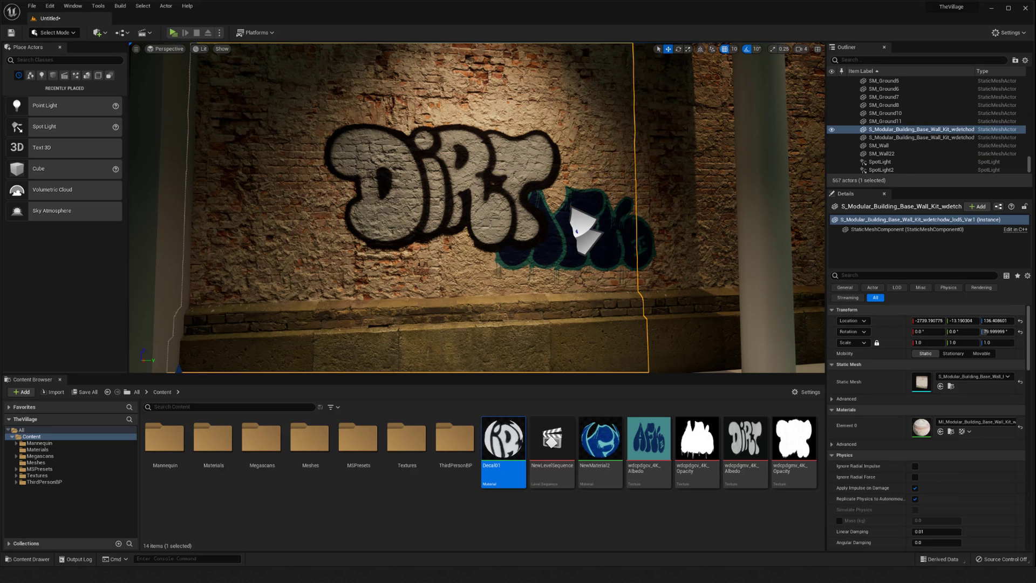
right_click_drag(462, 186, 518, 188)
key("g")
key("g")
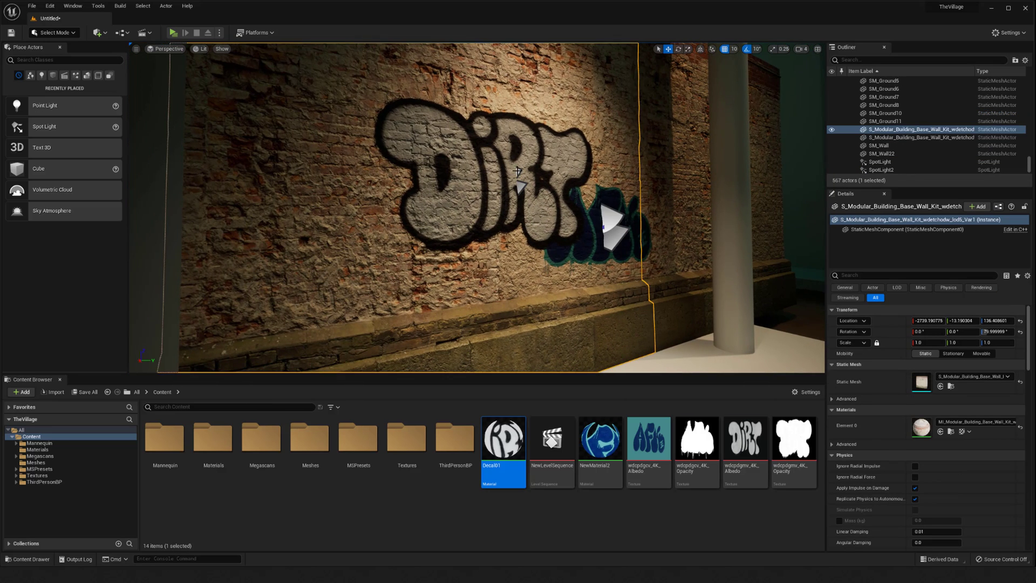
left_click(485, 184)
key("f")
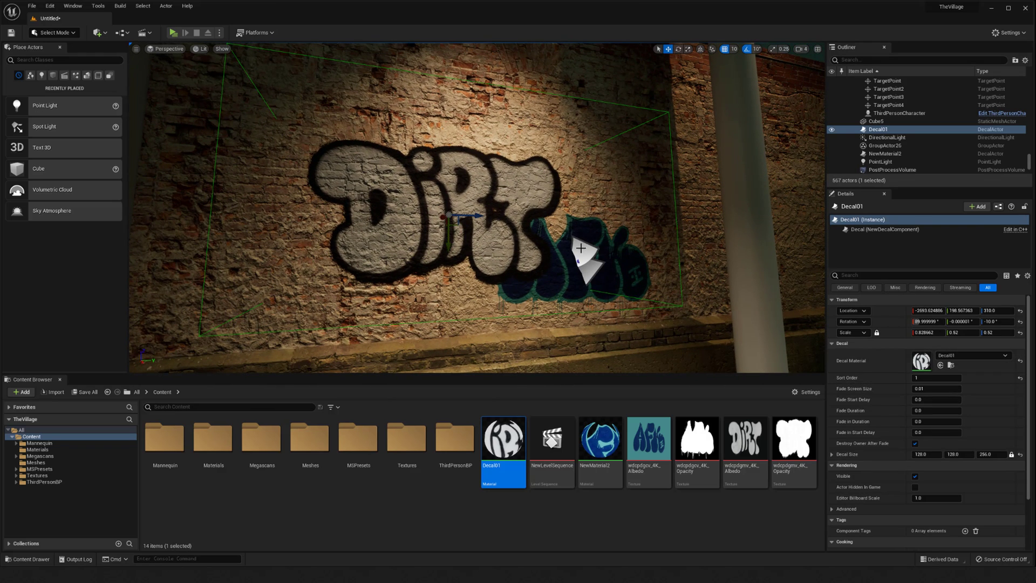
mouse_move(581, 253)
right_mouse_down()
mouse_move(570, 253)
mouse_move(612, 254)
mouse_move(581, 253)
right_mouse_up()
key("g")
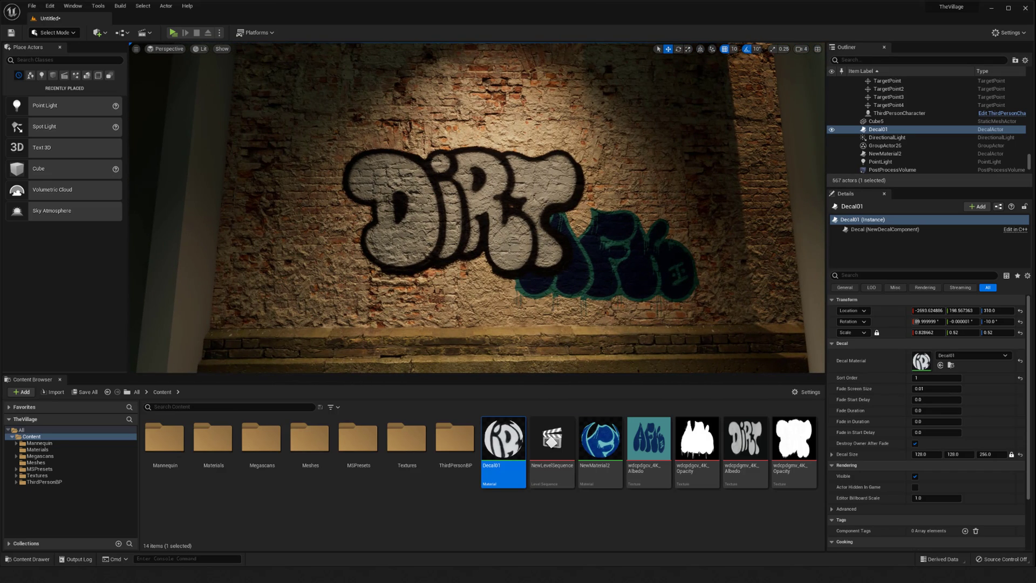
Step: Open the Quixel Bridge asset library for the current level
right_click_drag(581, 253, 630, 248)
left_click(630, 249)
right_click_drag(538, 211, 539, 212)
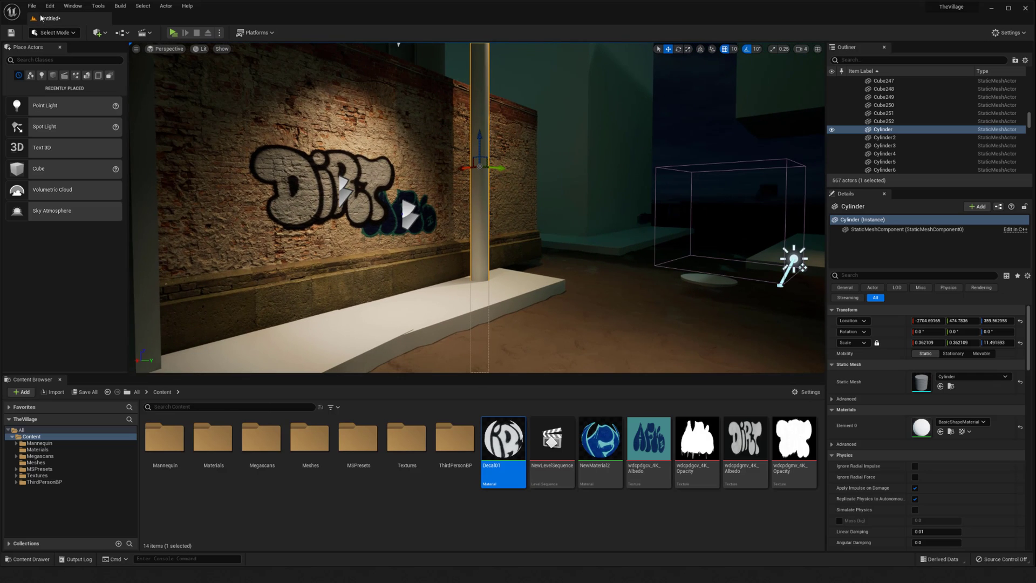
left_click(73, 6)
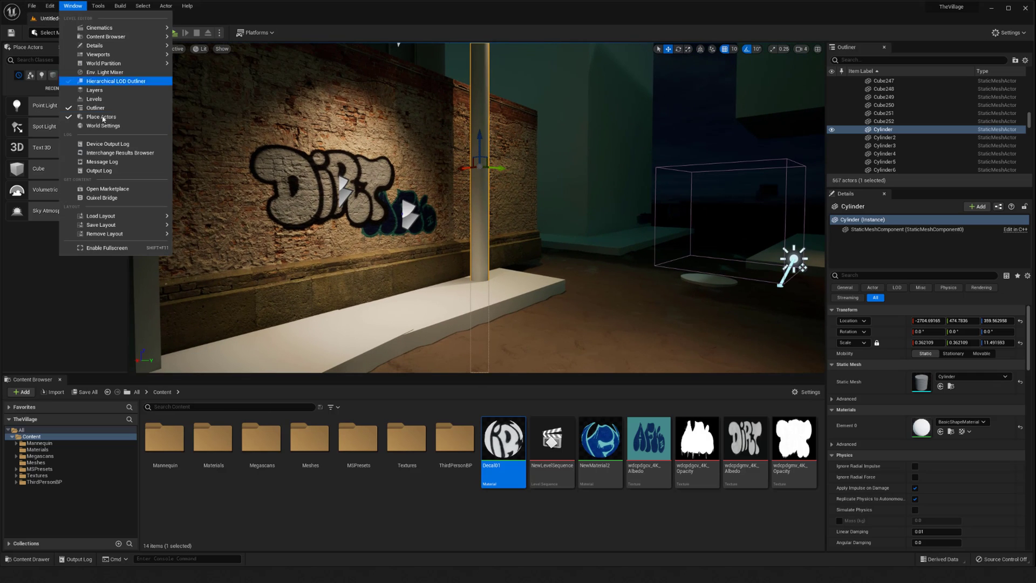
left_click(100, 198)
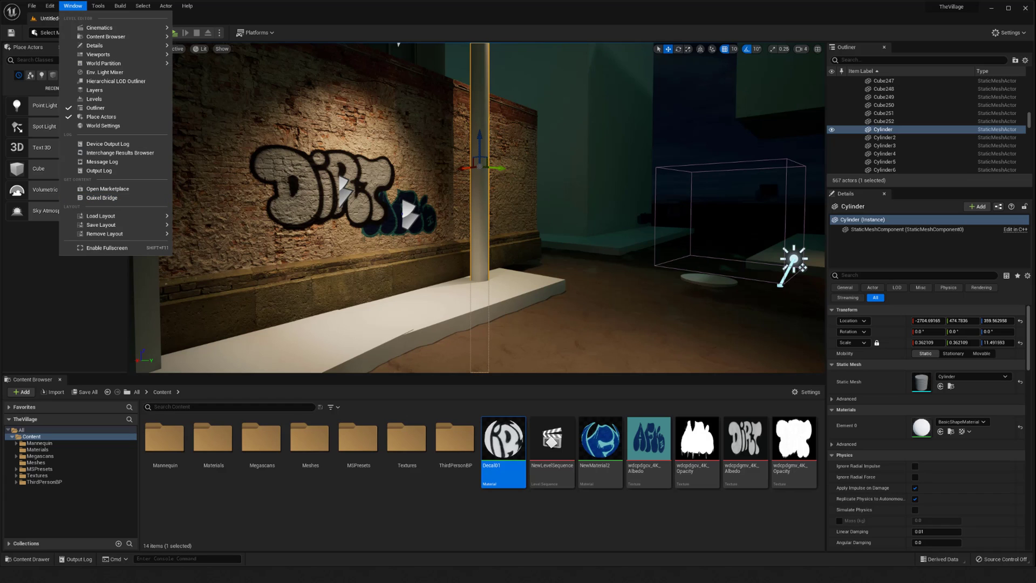
left_click(94, 199)
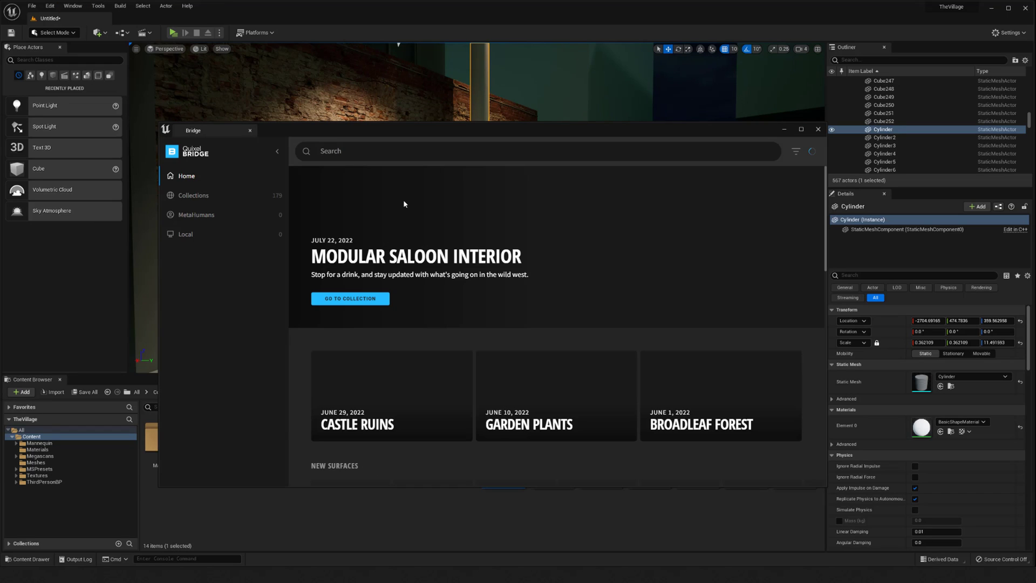
Step: Show the Decals category in Bridge, then move and narrow its window so the graffiti wall stays visible beside it
left_click(352, 151)
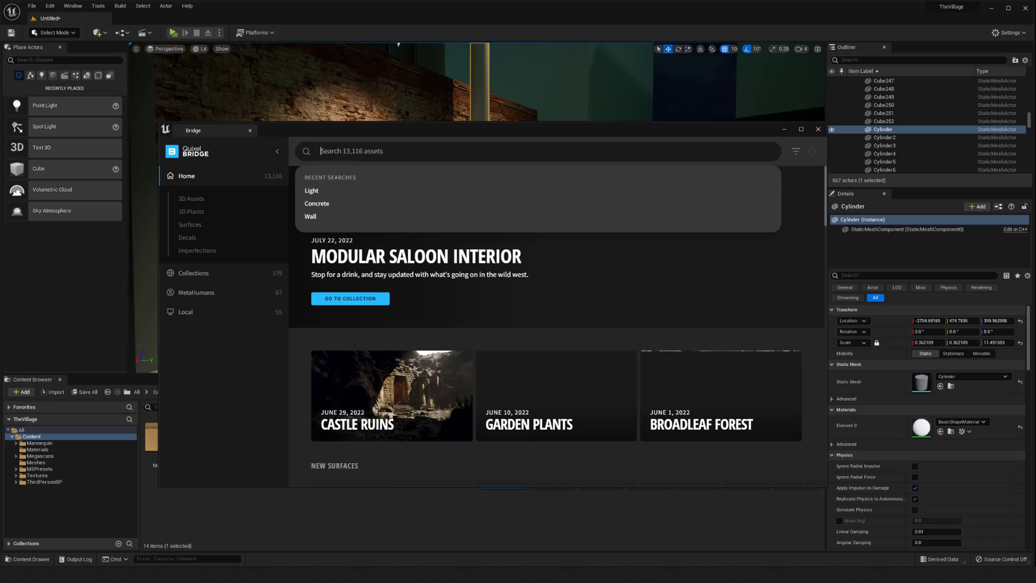
left_click(187, 237)
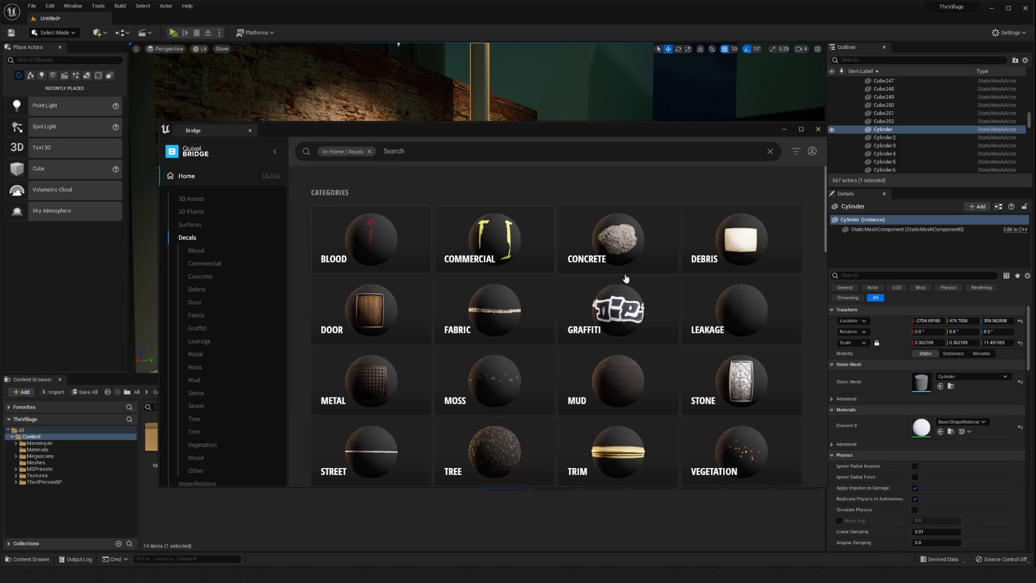
left_click_drag(461, 132, 572, 137)
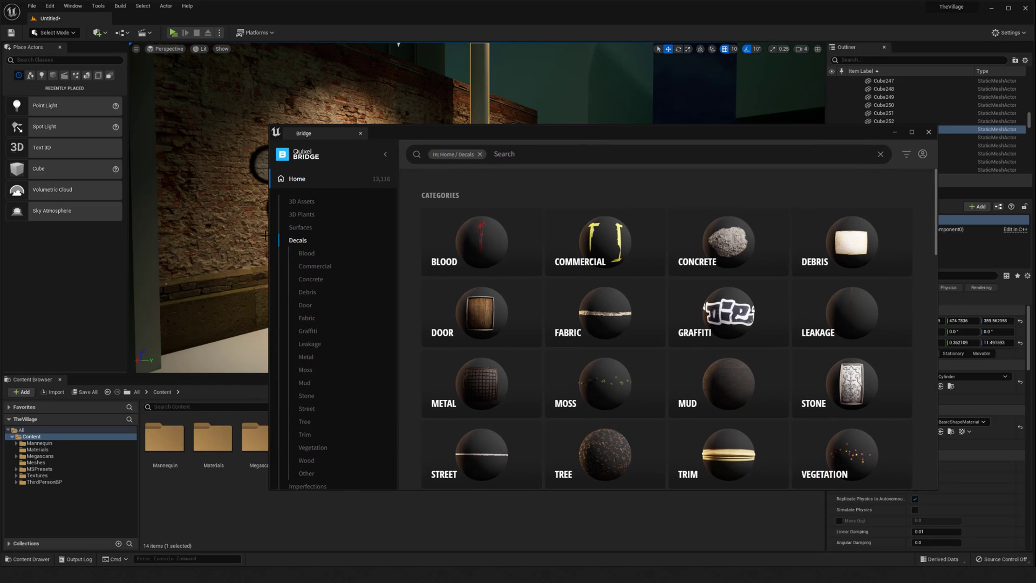
left_click_drag(268, 232, 354, 232)
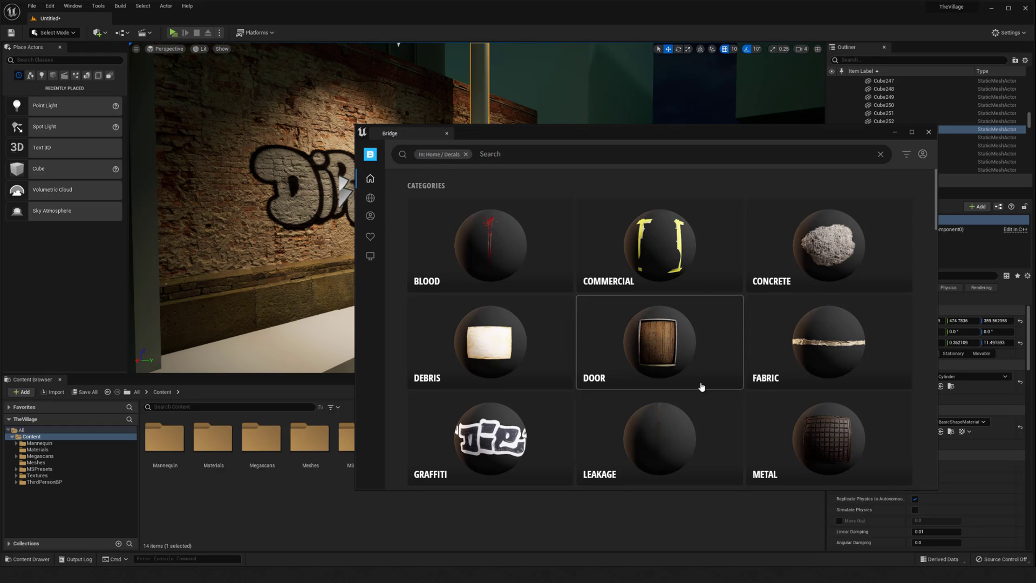
Step: Browse the full list of decal categories, from Blood and Commercial down to the latest assets
scroll(700, 389, "down", 3)
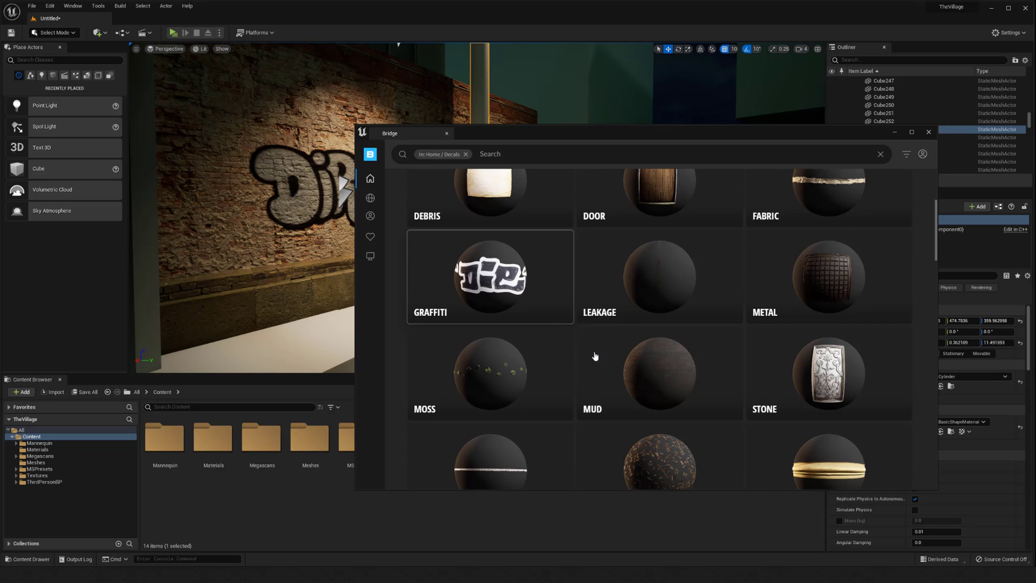
scroll(610, 364, "down", 3)
scroll(510, 315, "up", 5)
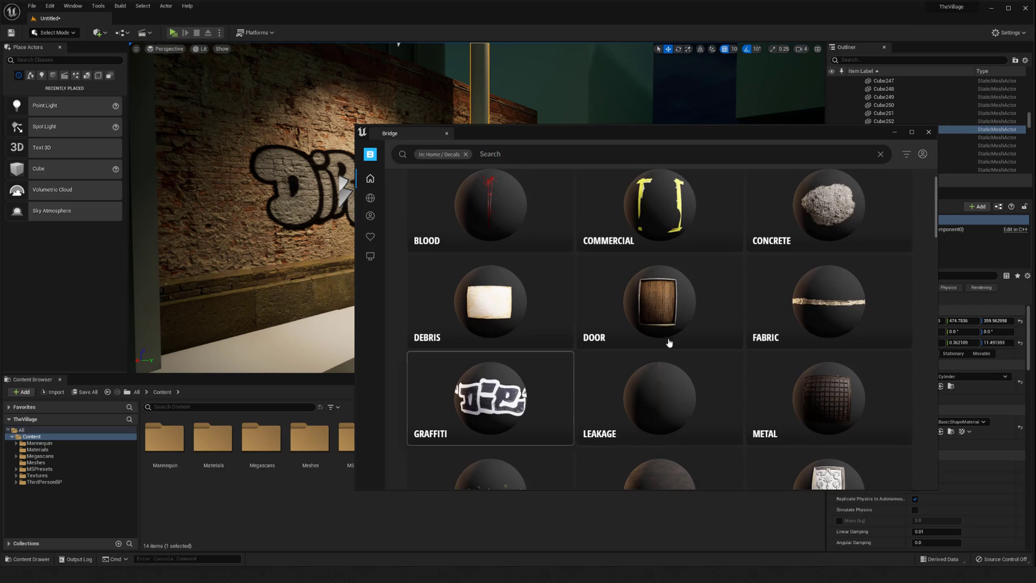
scroll(936, 210, "down", 2)
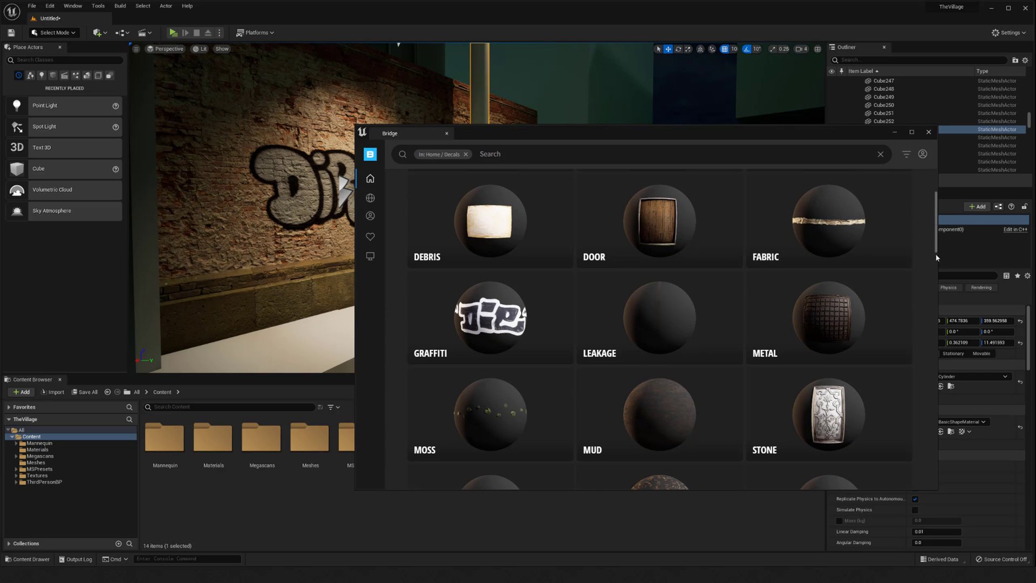
scroll(936, 256, "down", 3)
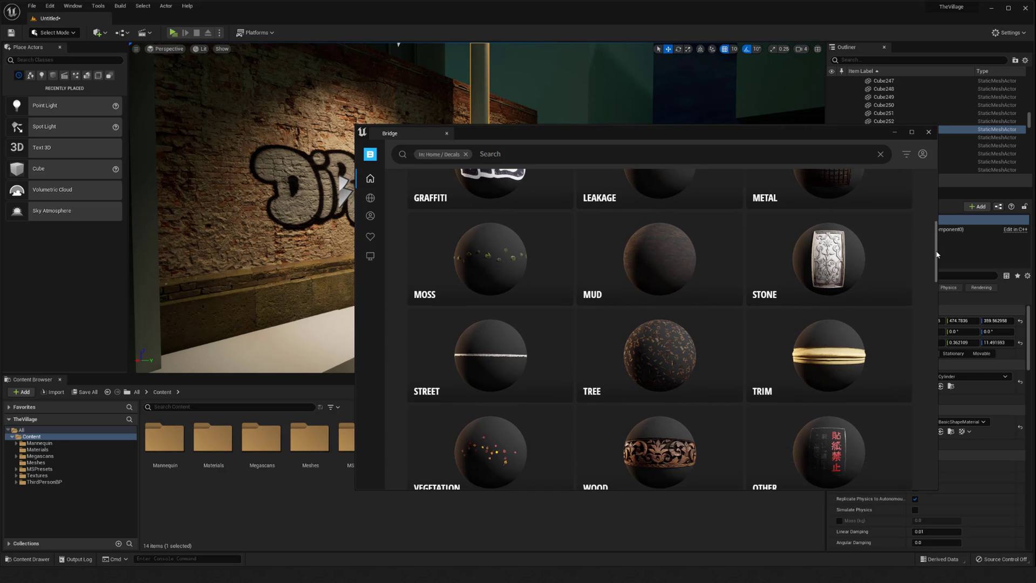
left_click_drag(936, 256, 936, 235)
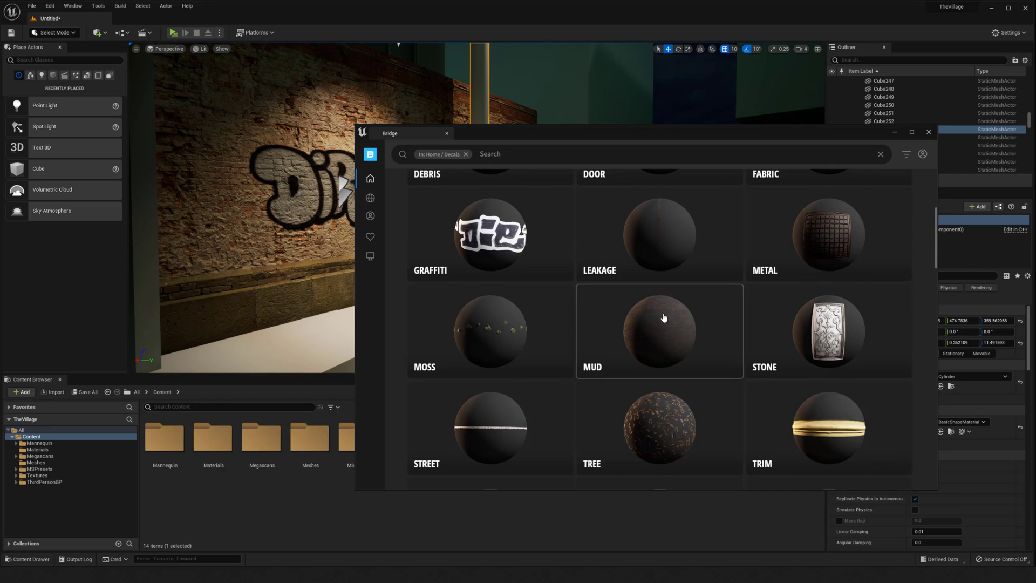
scroll(664, 317, "up", 4)
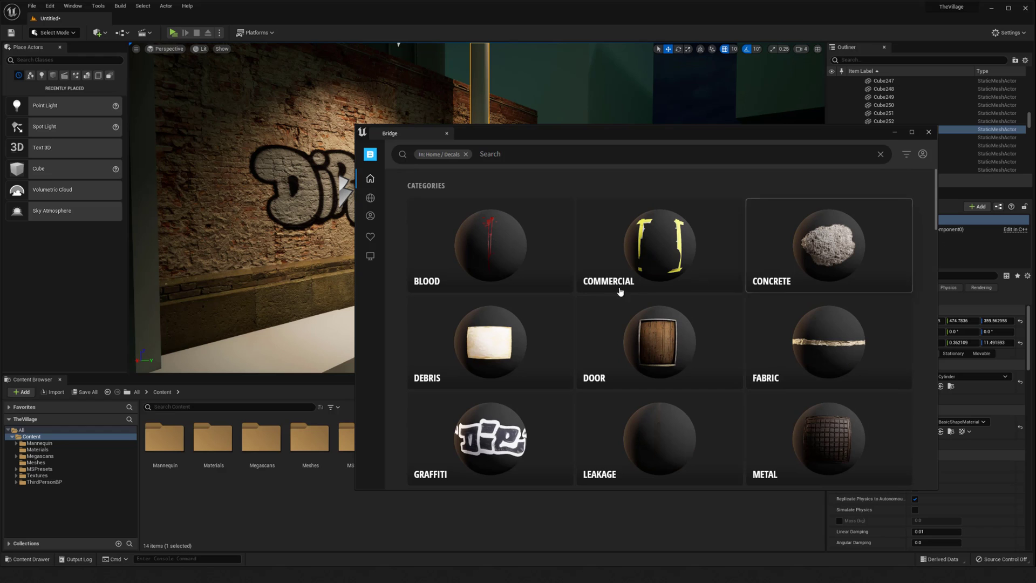
scroll(577, 359, "down", 3)
scroll(593, 397, "down", 3)
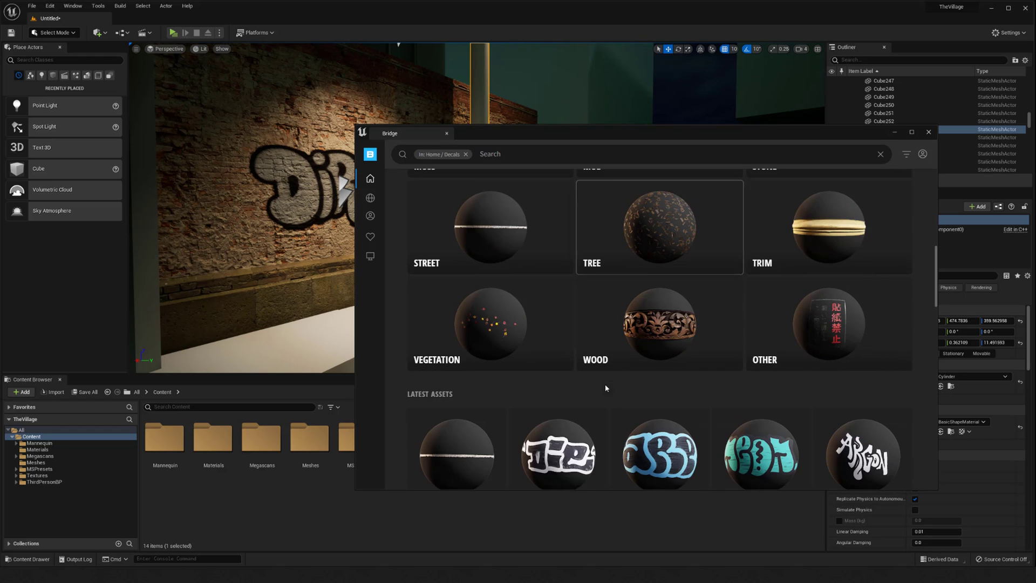
Step: Open the Street decals category and look through its assets
left_click(490, 250)
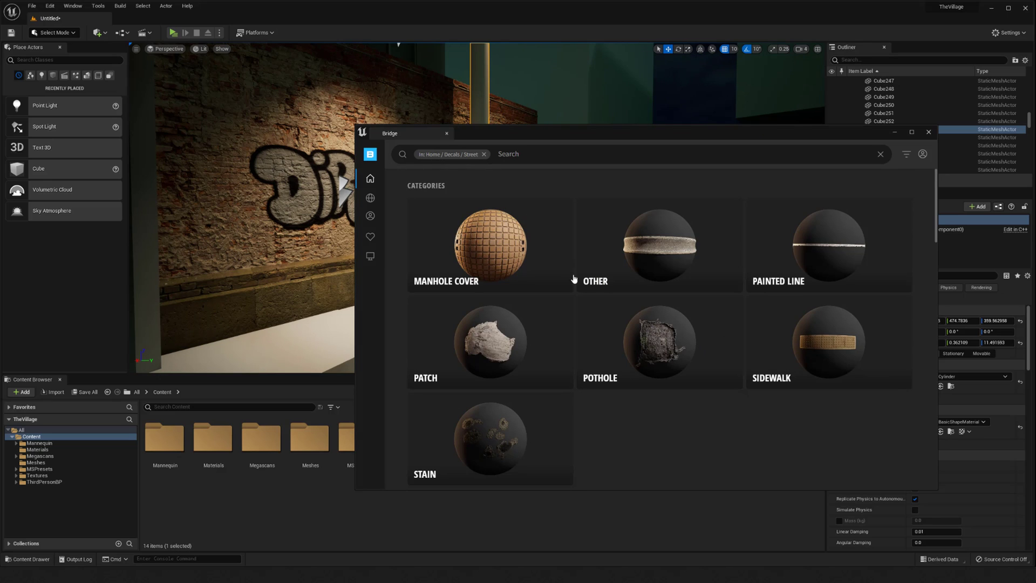
scroll(626, 313, "down", 10)
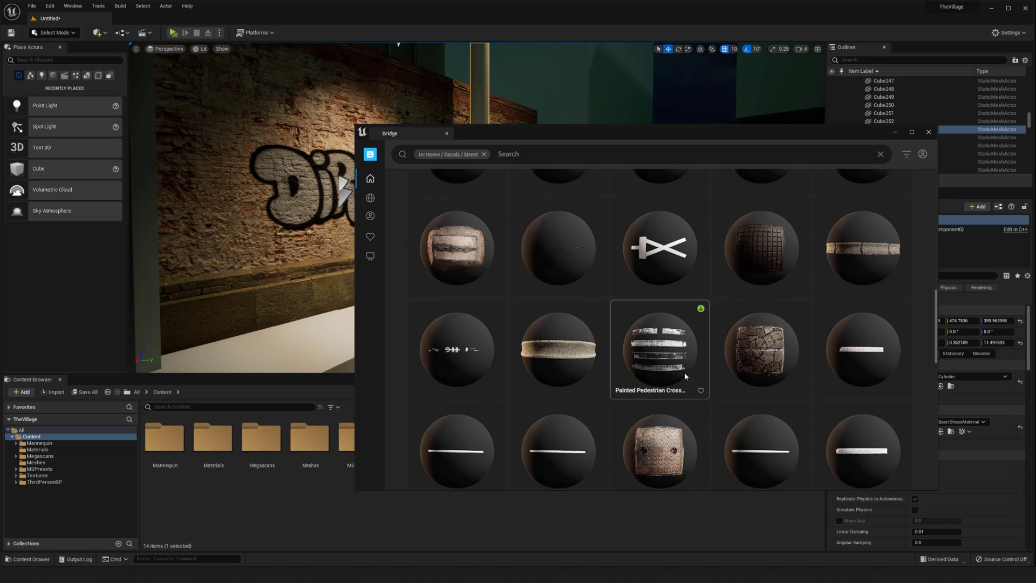
scroll(685, 374, "down", 2)
Step: Remove the Street category filter and search the whole Bridge library for Gravel
left_click(563, 156)
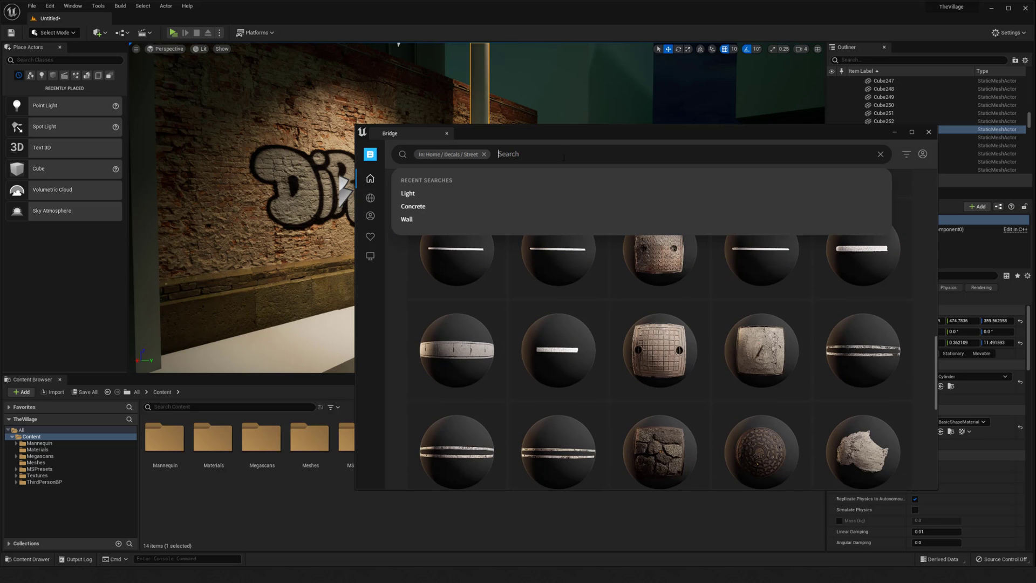
left_click(485, 154)
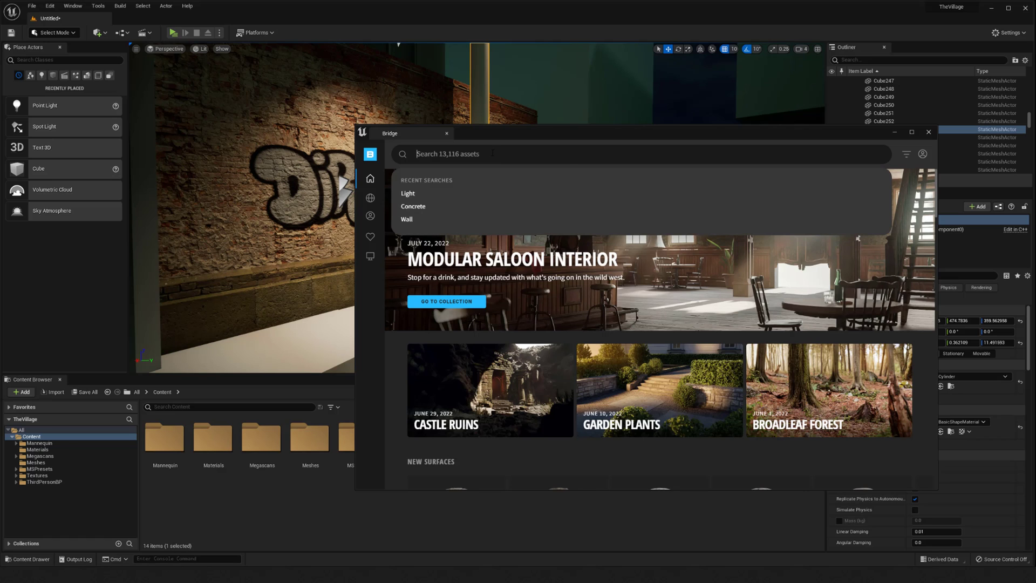
type("grr")
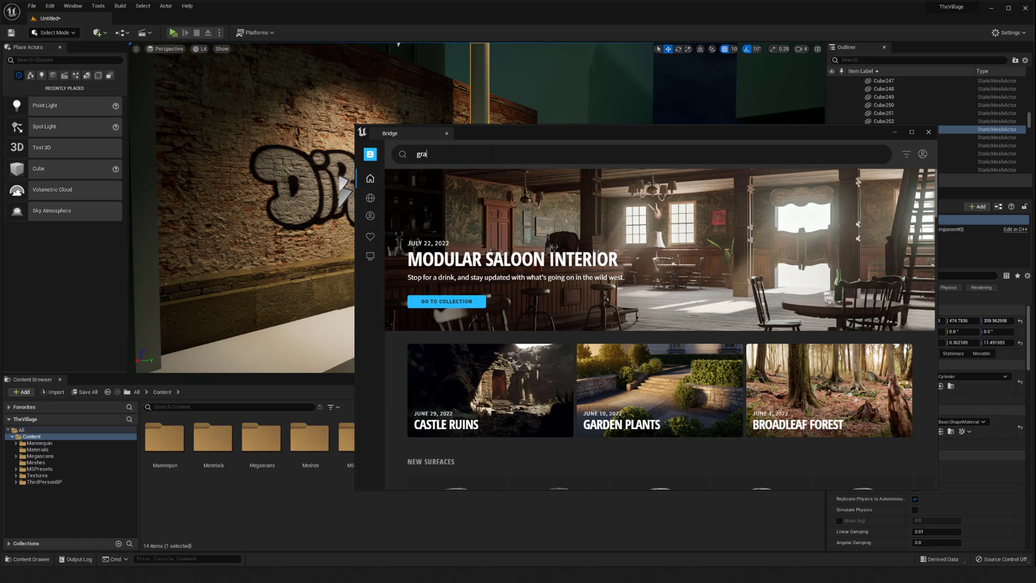
type("vel")
key("Return")
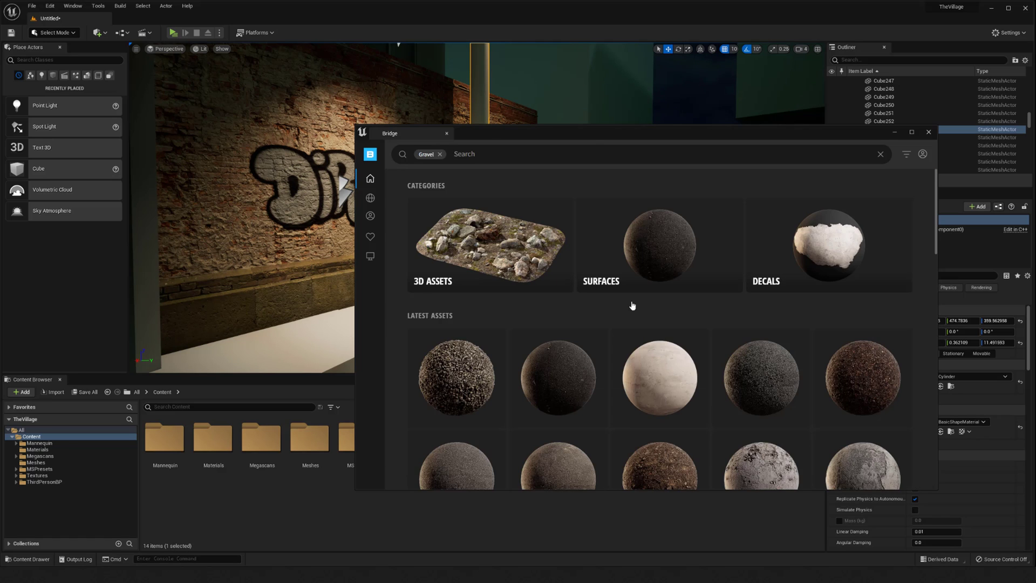
Step: Look over the gravel assets and add Decal as a second search term
scroll(675, 310, "down", 5)
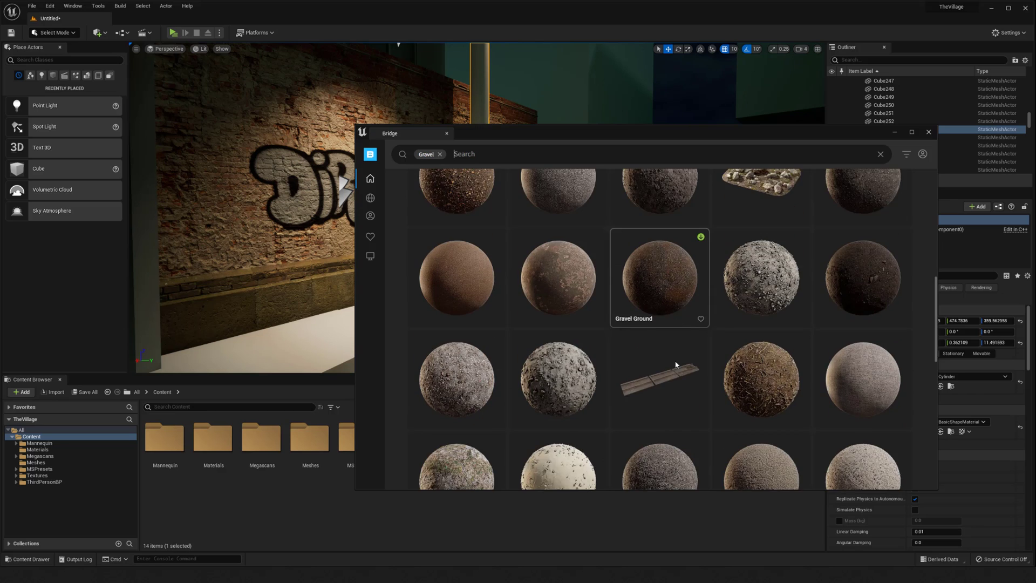
scroll(671, 396, "up", 5)
left_click(472, 154)
type("dev")
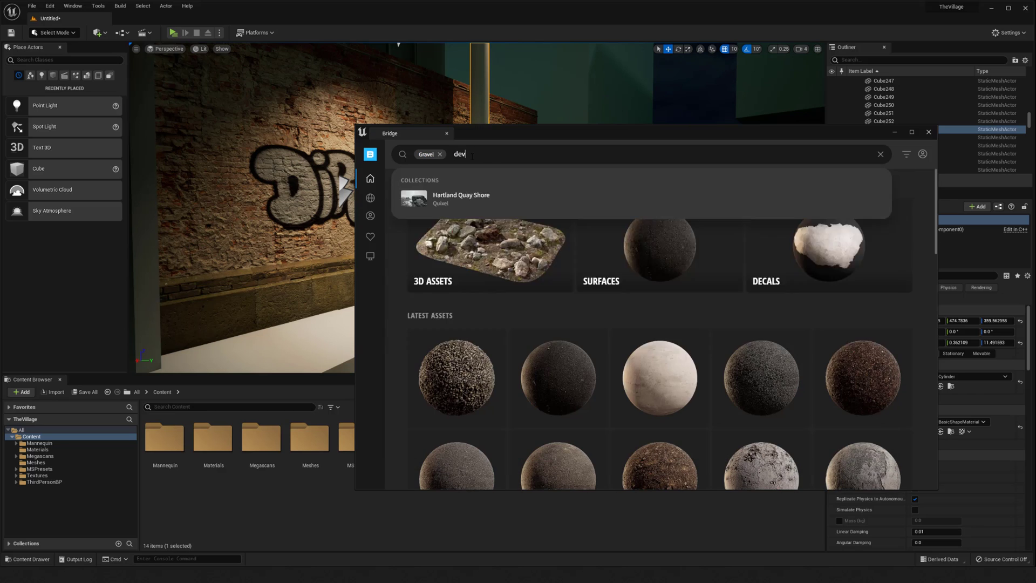
key("BackSpace")
type("cal")
left_click(467, 194)
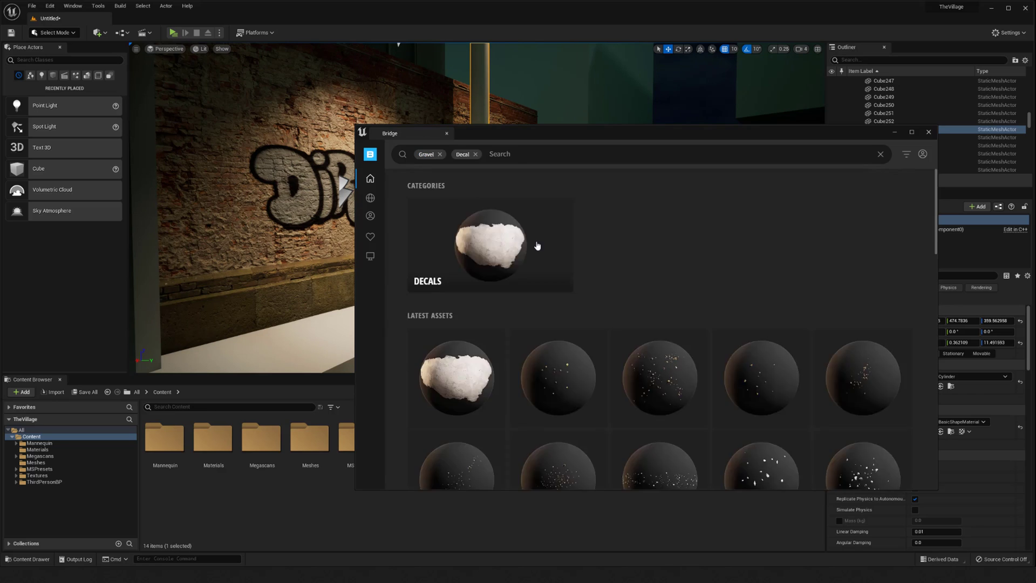
Step: Browse the gravel decals, inspect a Road Debris decal and open the details of the Road Dust decal
scroll(641, 333, "down", 3)
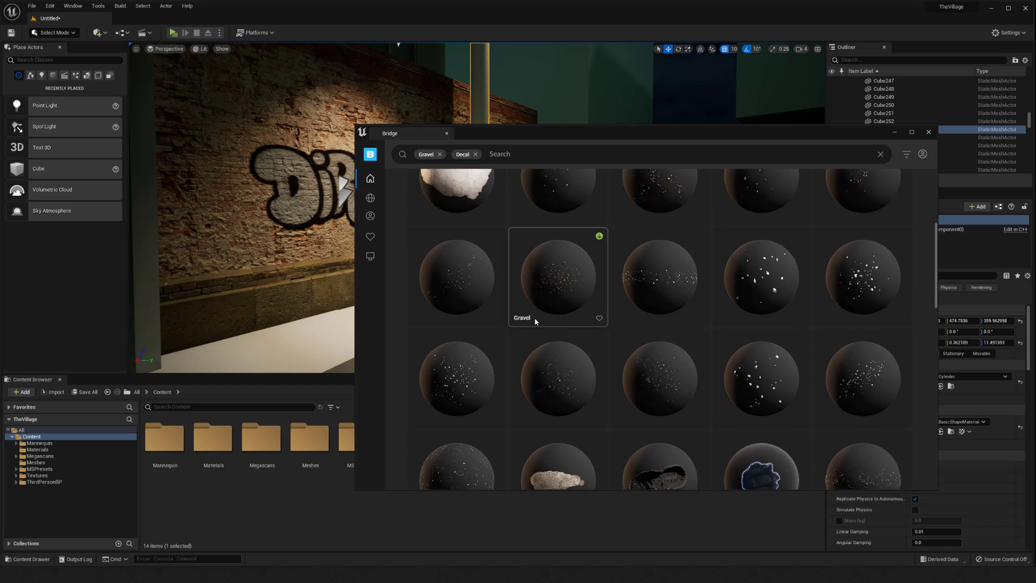
scroll(544, 337, "down", 5)
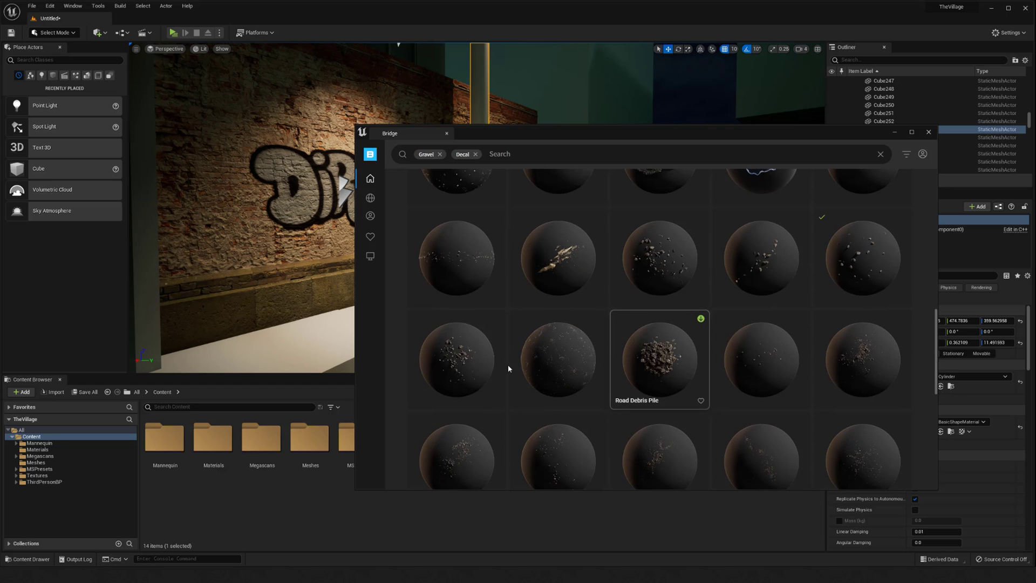
scroll(647, 358, "down", 4)
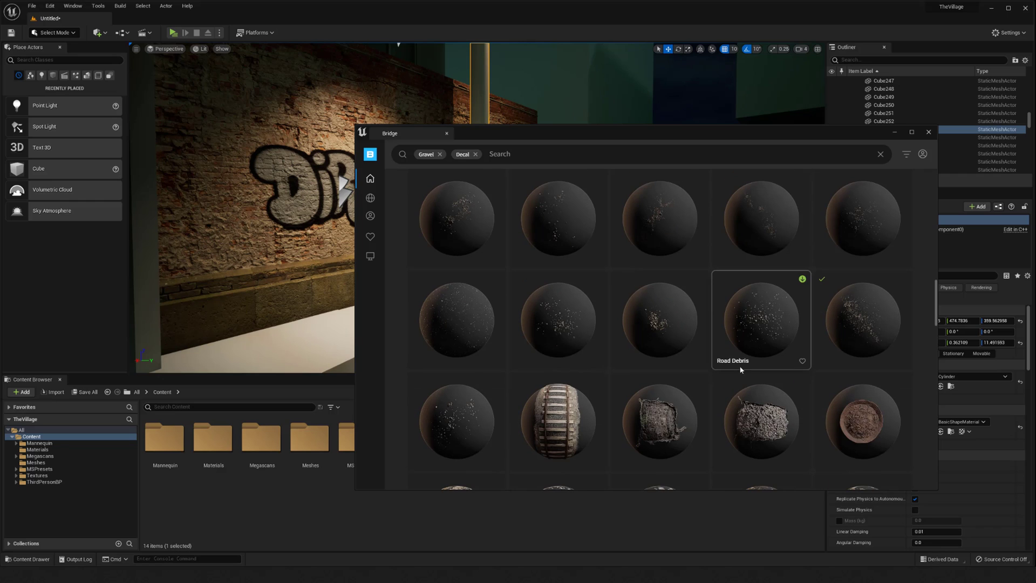
left_click(758, 318)
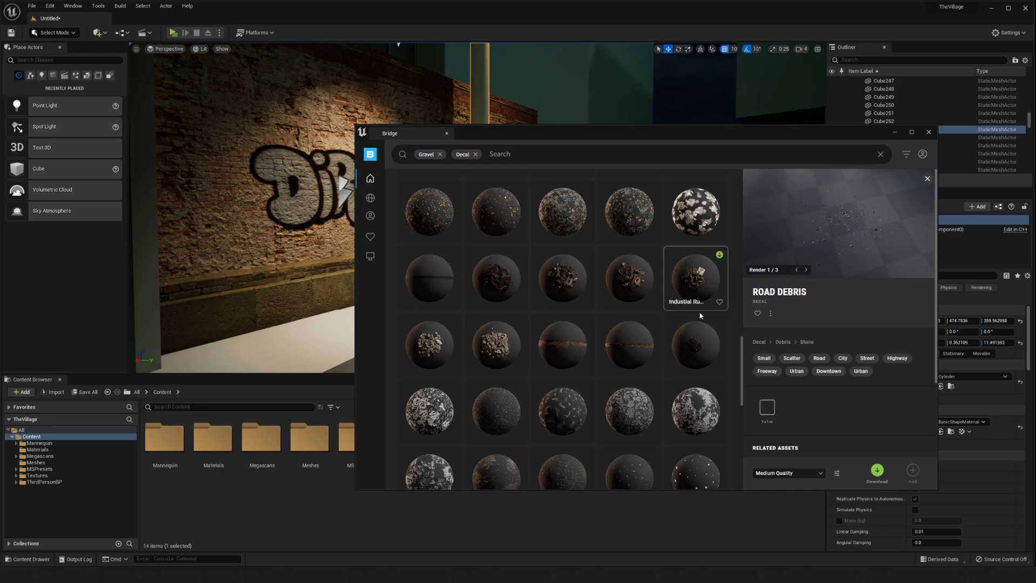
scroll(591, 423, "down", 3)
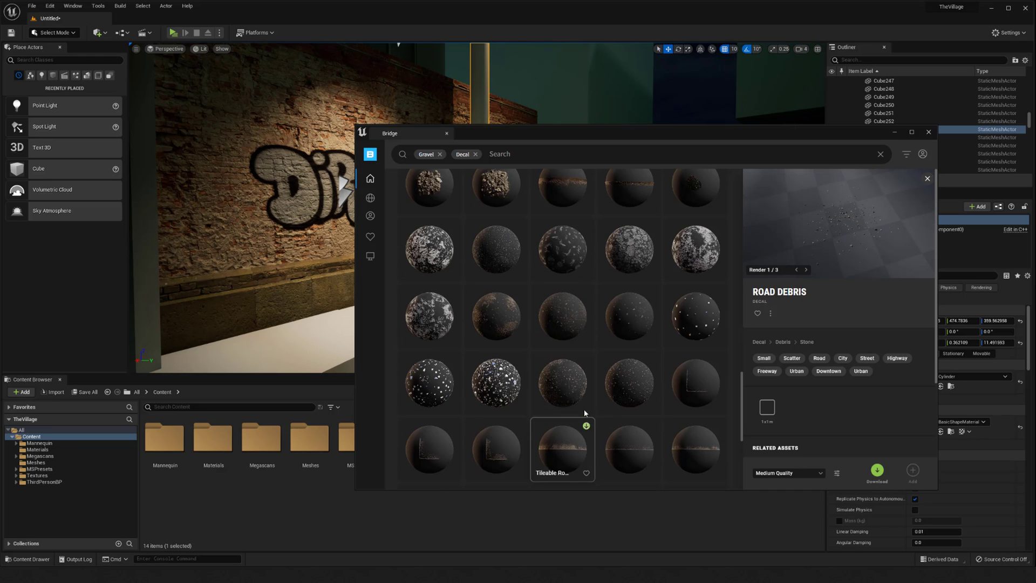
left_click(578, 391)
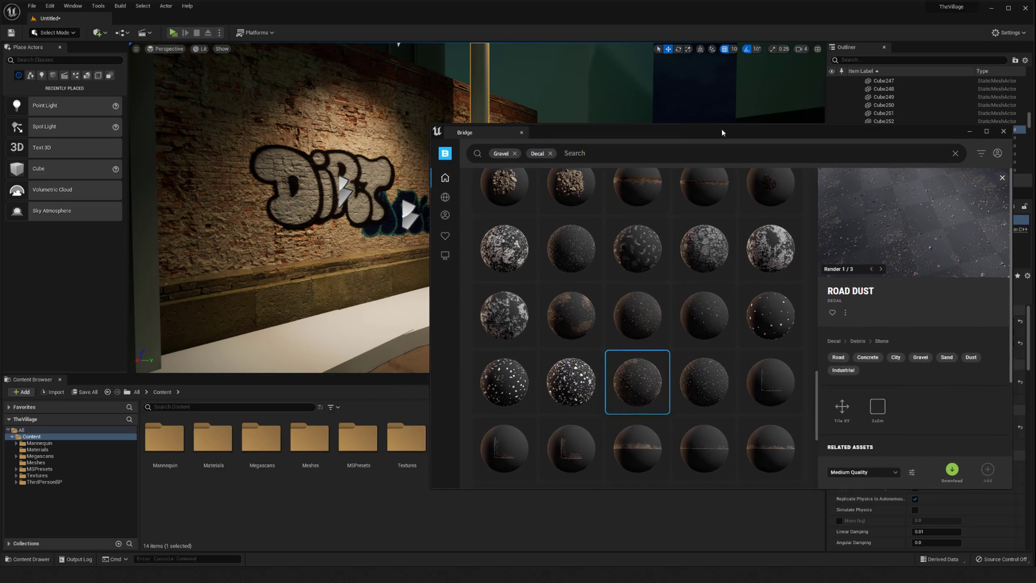
Step: Place the Road Dust decal at Medium Quality on the white ledge below the graffiti wall and minimize Bridge
left_click_drag(727, 130, 731, 131)
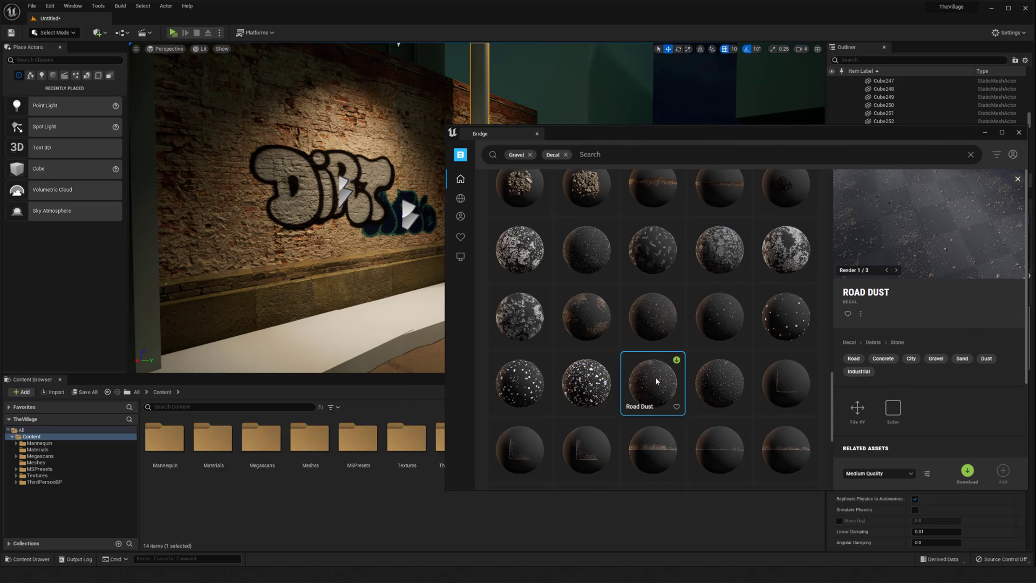
left_click_drag(655, 376, 406, 324)
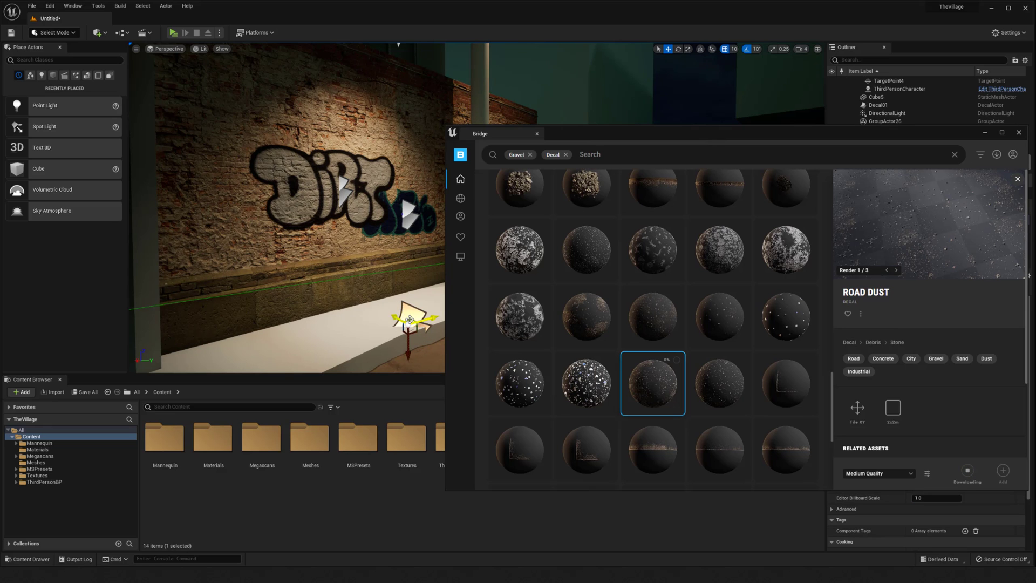
right_click_drag(410, 320, 426, 354)
left_click(985, 133)
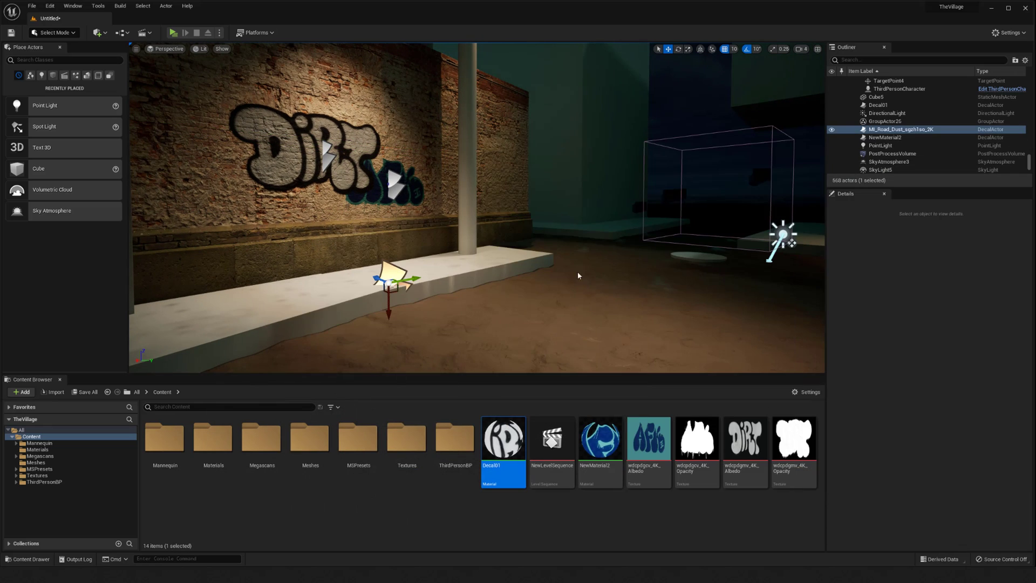
Step: Examine the Road Dust decal on the ledge with the editor overlays toggled, and move it onto the brown dirt ground
right_click_drag(543, 287, 491, 237)
left_click_drag(457, 220, 601, 246)
right_click_drag(537, 266, 499, 267)
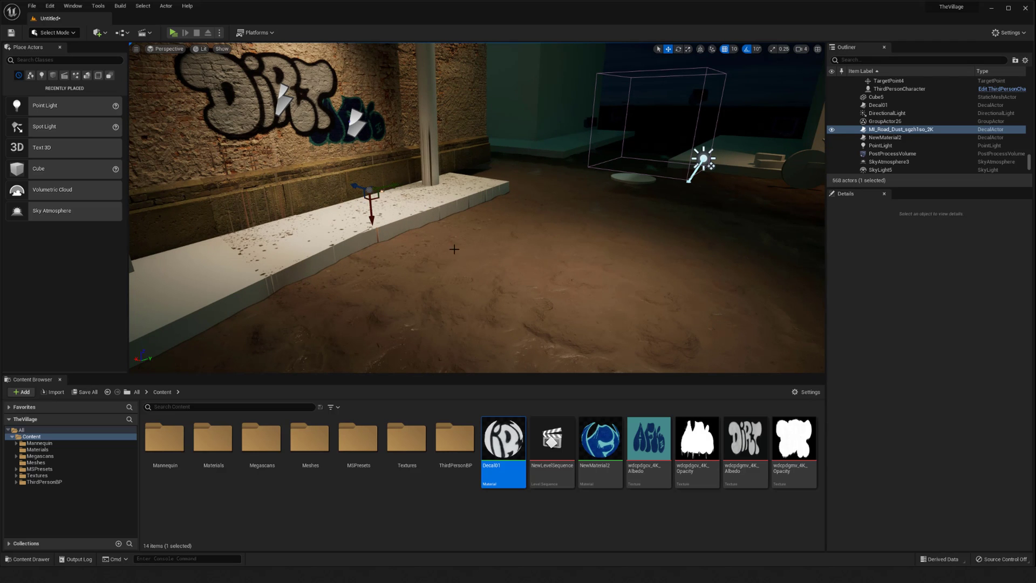
mouse_move(471, 247)
right_mouse_down()
mouse_move(459, 247)
mouse_move(468, 250)
right_mouse_up()
key("g")
key("g")
left_click_drag(364, 207, 626, 232)
mouse_move(585, 261)
right_mouse_down()
mouse_move(620, 260)
mouse_move(603, 257)
right_mouse_up()
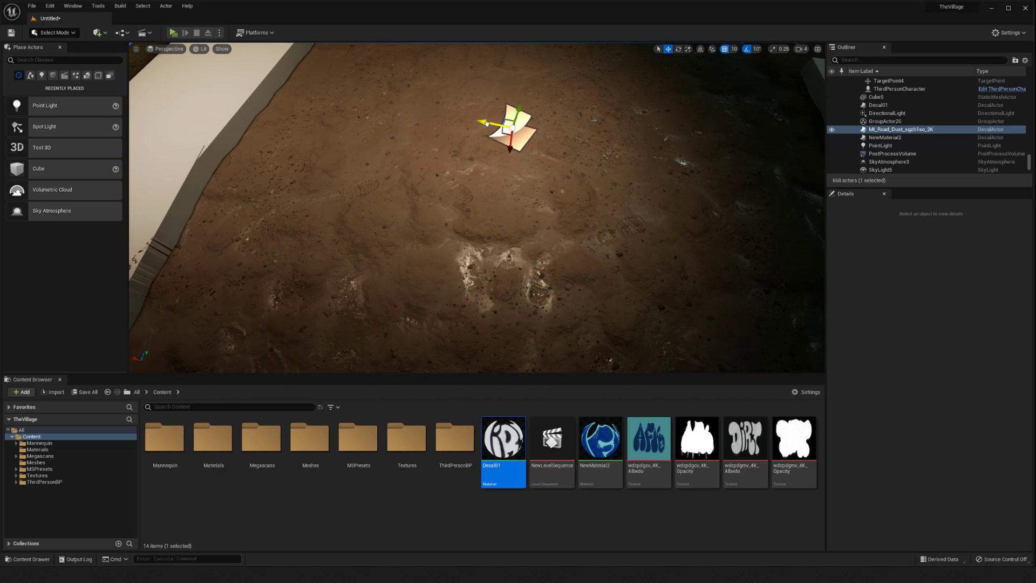
Step: Move the Road Dust decal across the dirt ground so it overlaps the edge of the white ledge
left_click_drag(487, 123, 446, 138)
key("e")
key("w")
right_click_drag(474, 224, 464, 223)
Step: Select the white ledge's wall meshes and filter their details by "dec" to check for decal properties
left_click(227, 215)
right_click_drag(306, 229, 298, 209)
type("dec")
left_click(271, 214)
right_click_drag(283, 227, 281, 224)
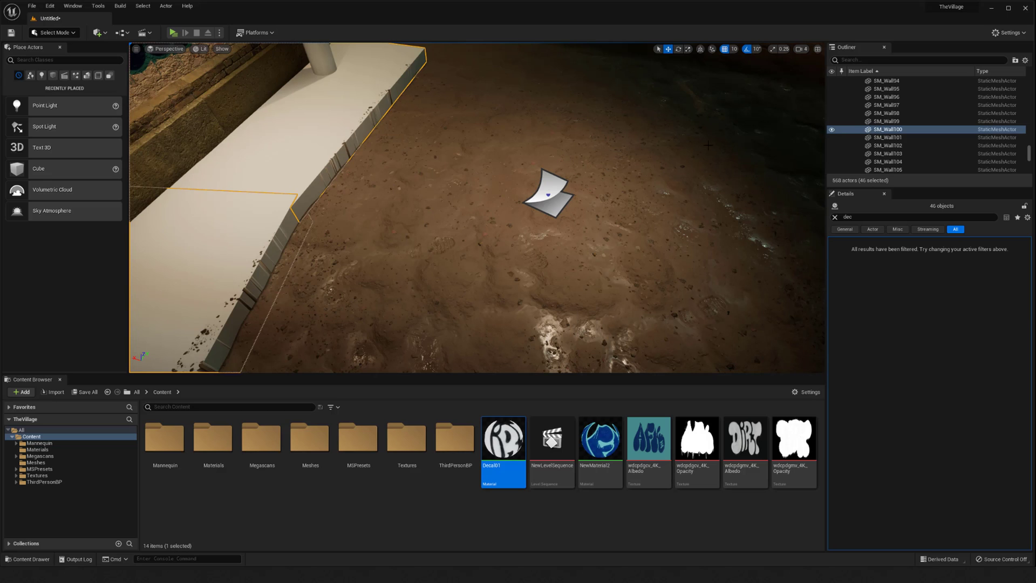
Step: Reselect the Road Dust decal and reduce its projection depth by scaling its X axis to about 0.15
right_click_drag(566, 159, 532, 137)
left_click(561, 107)
key("f")
key("g")
key("g")
right_click_drag(536, 216, 535, 260)
key("e")
key("r")
key("w")
key("e")
key("r")
left_click_drag(510, 246, 508, 269)
key("w")
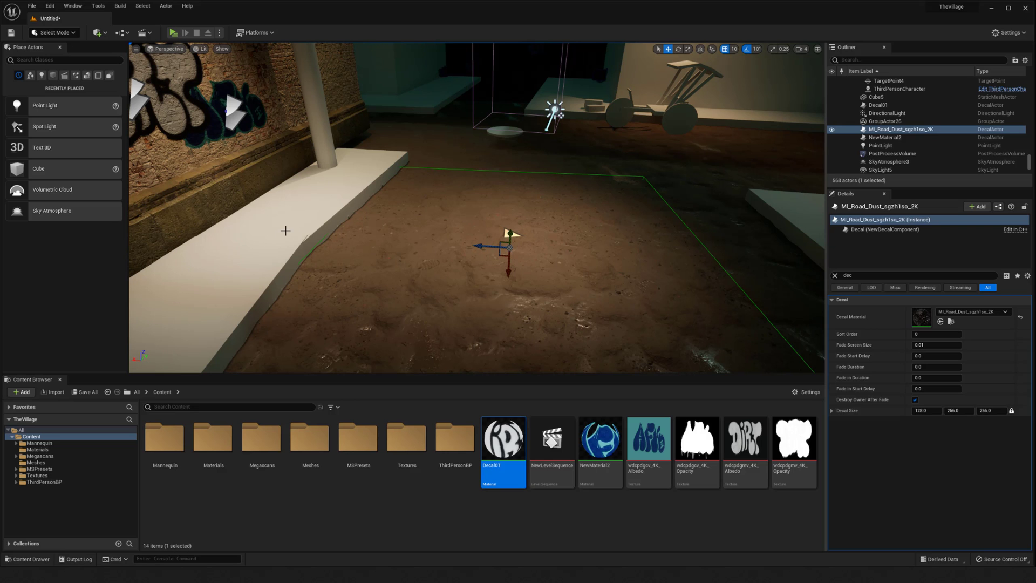
Step: Nudge the Road Dust decal slightly across the dirt ground and inspect its pebbles up close
key("d")
right_click_drag(416, 261, 393, 233)
right_click_drag(432, 178, 567, 171)
mouse_move(549, 178)
left_mouse_down()
mouse_move(666, 160)
mouse_move(520, 185)
mouse_move(562, 179)
left_mouse_up()
right_click_drag(556, 264, 620, 226)
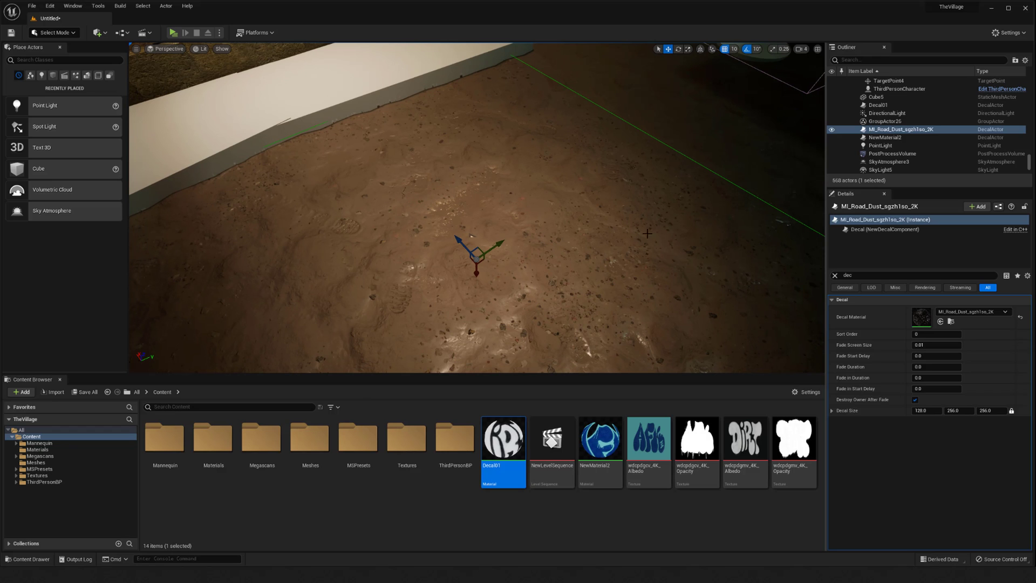
Step: Open the Road Dust decal's material instance, inspect its preview and place its editor window beside the decal in the level view
double_click(920, 323)
left_click_drag(556, 25, 705, 82)
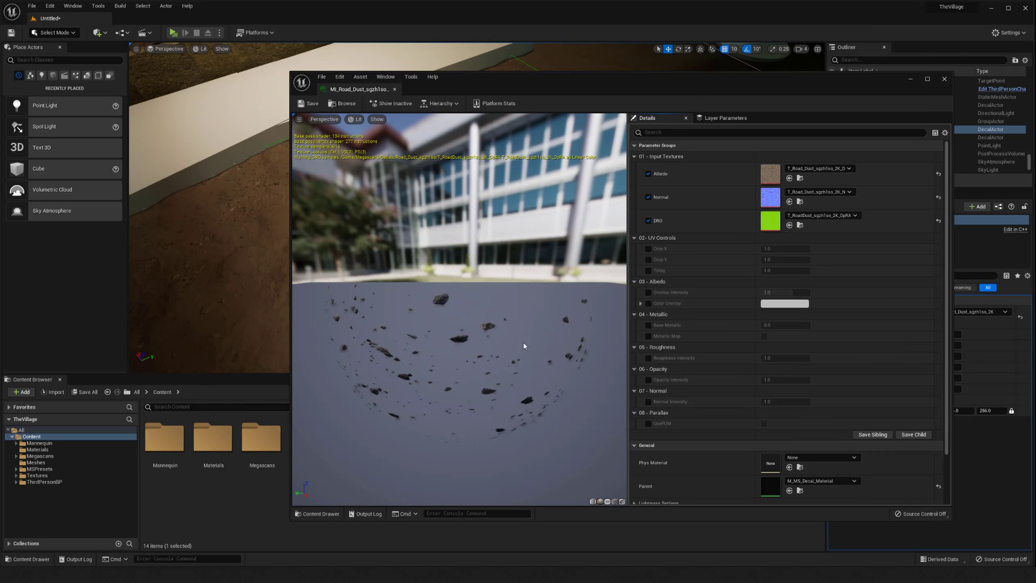
left_click_drag(423, 420, 340, 411)
left_click_drag(472, 77, 513, 74)
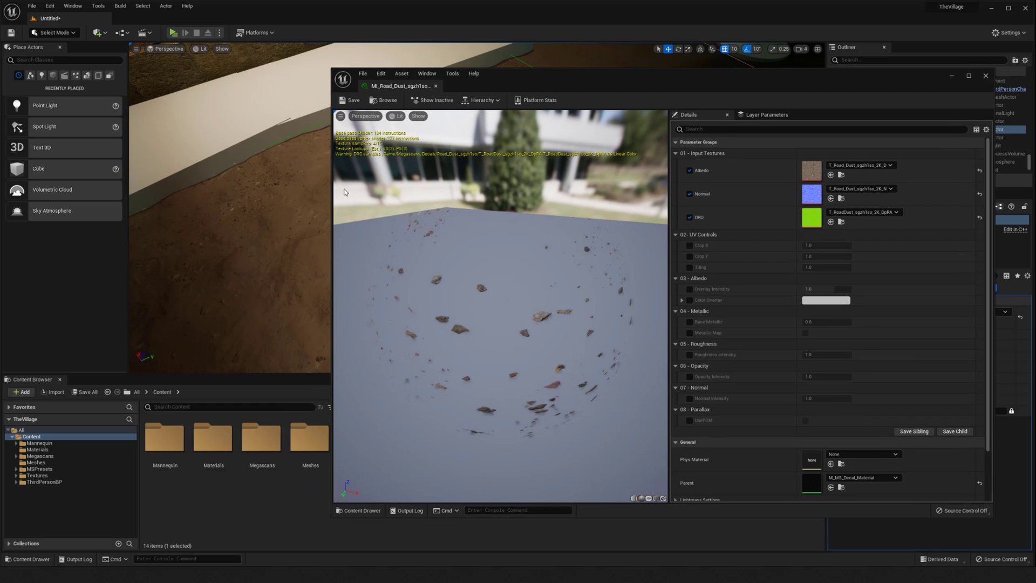
left_click_drag(330, 183, 562, 182)
right_click_drag(494, 290, 519, 302)
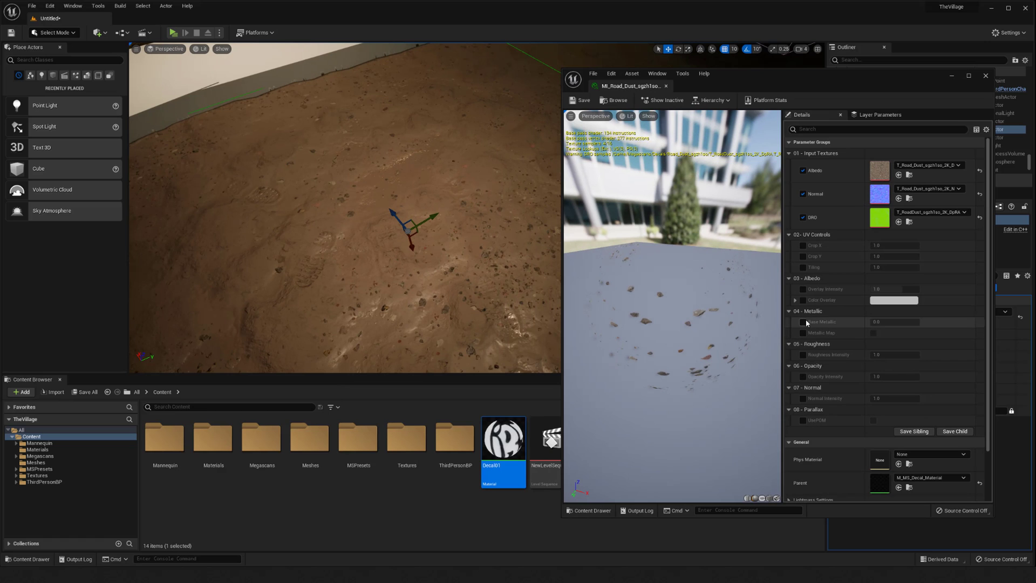
Step: Enable the Overlay Intensity and Color Overlay parameters, try a teal overlay colour and cancel the colour change
left_click(803, 289)
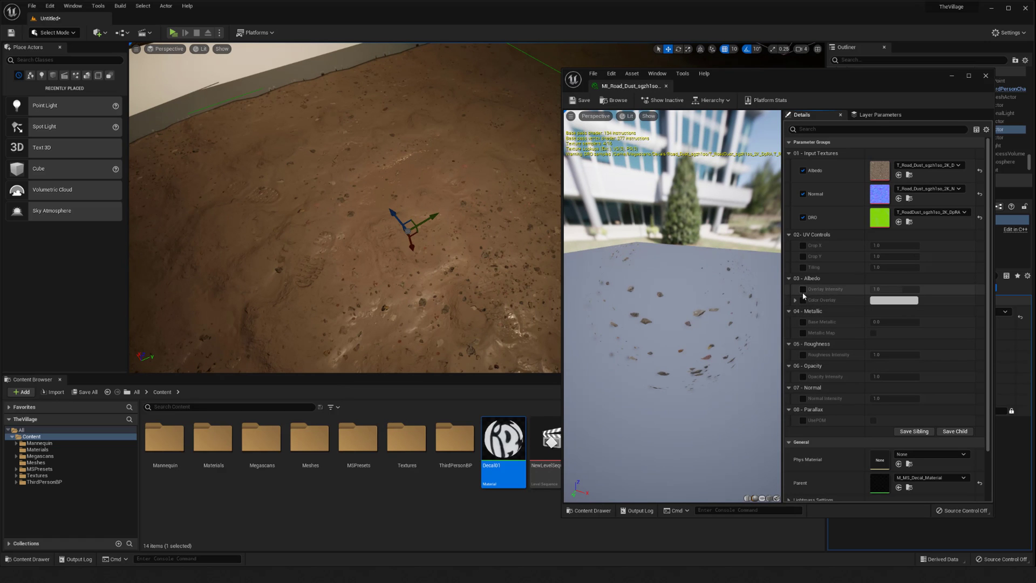
left_click(877, 301)
left_click_drag(938, 367, 893, 377)
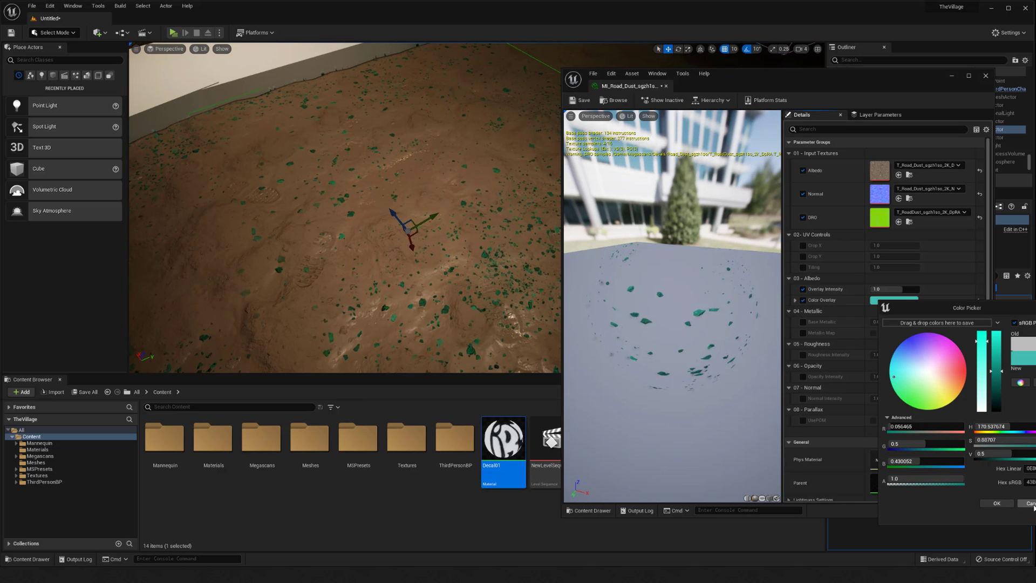
left_click(1032, 504)
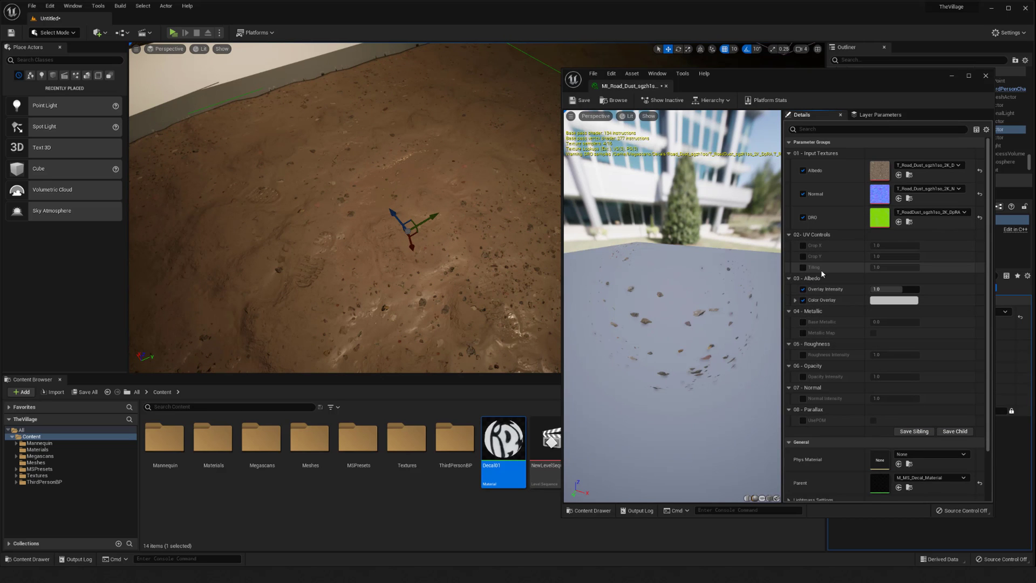
Step: Enable the Tiling parameter in the UV controls, try denser tiling on the decal and set Tiling to 1
scroll(840, 377, "down", 2)
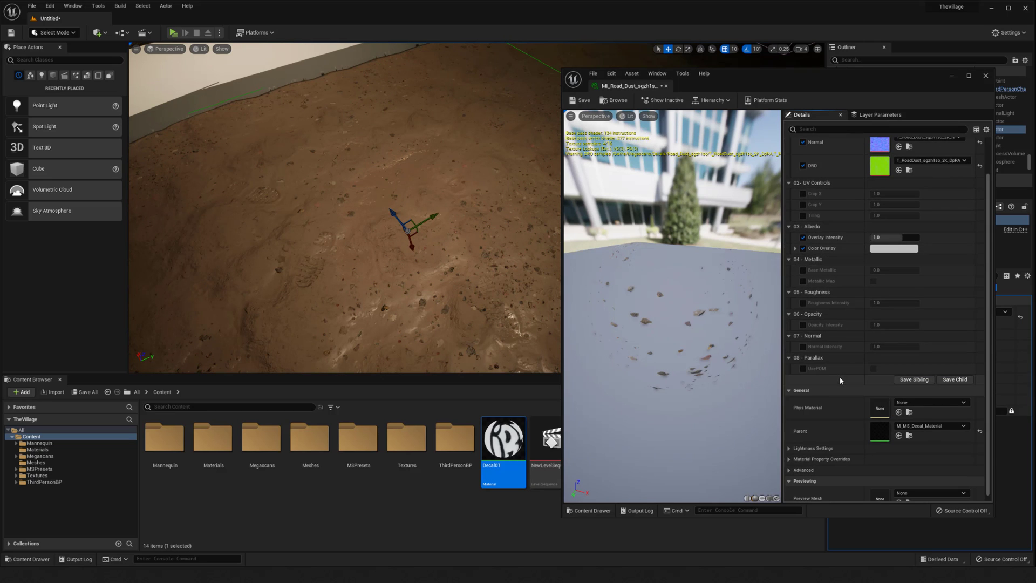
scroll(839, 376, "up", 2)
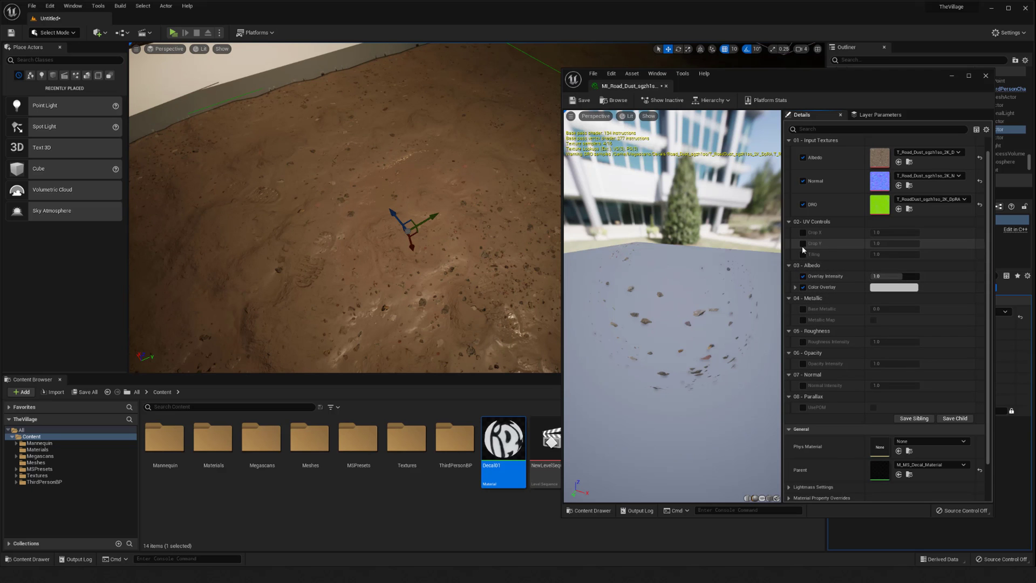
left_click(802, 254)
left_click_drag(896, 254, 1003, 254)
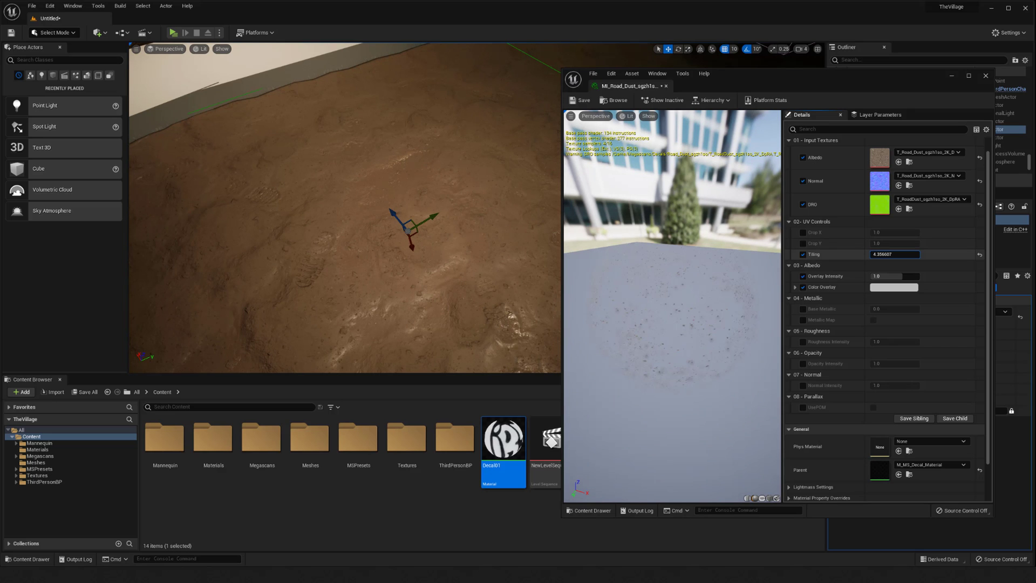
left_click_drag(917, 254, 887, 254)
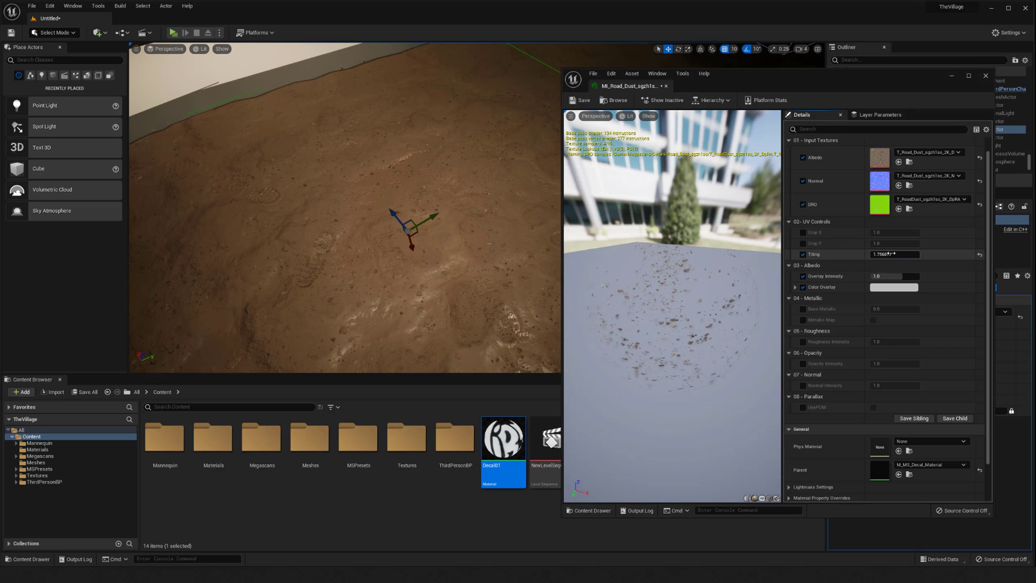
type("1")
key("Return")
scroll(885, 399, "down", 2)
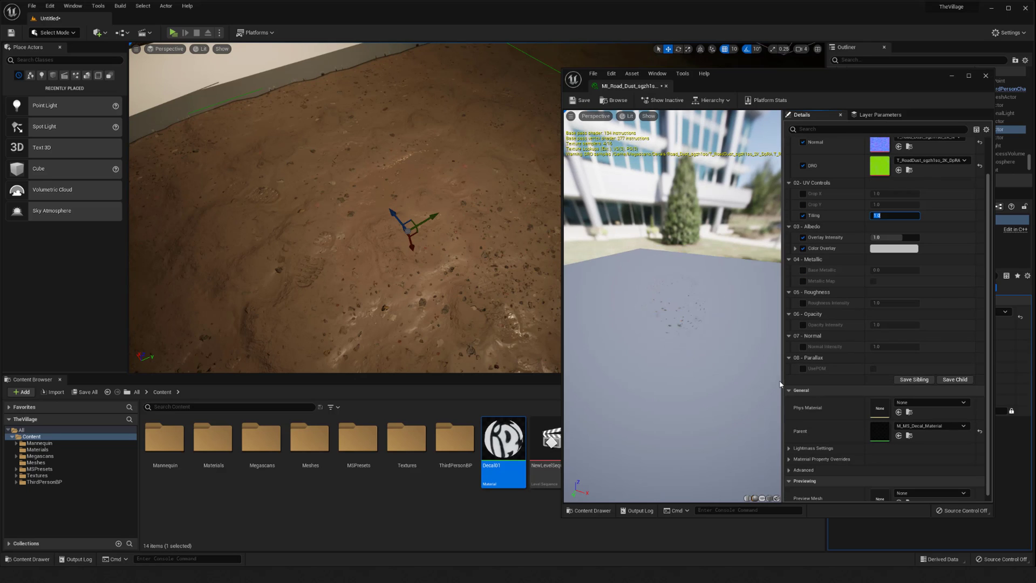
scroll(724, 379, "up", 2)
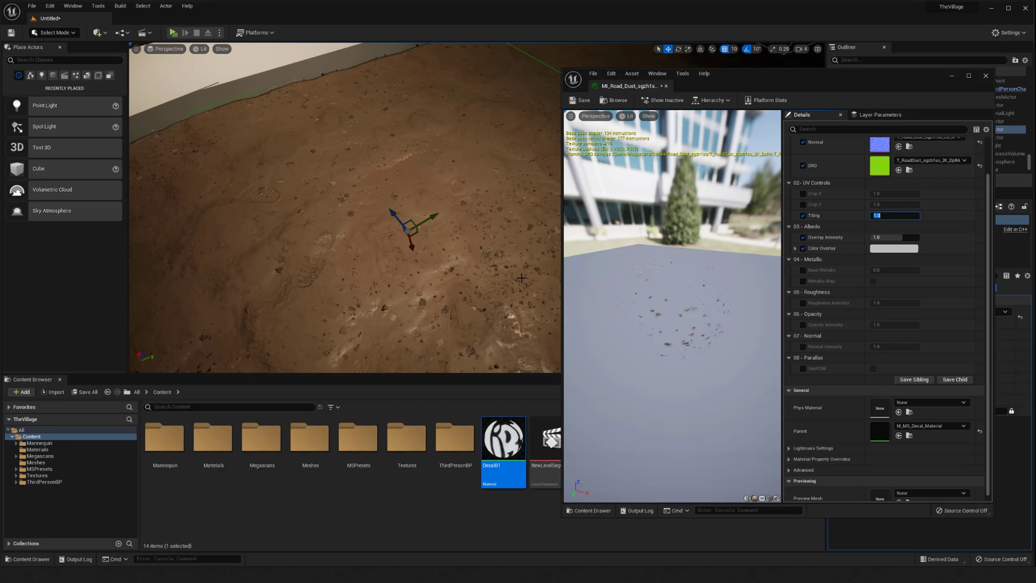
Step: Close the Road Dust material instance editor and clear the "dec" filter from the decal's details
right_click_drag(378, 216, 356, 199)
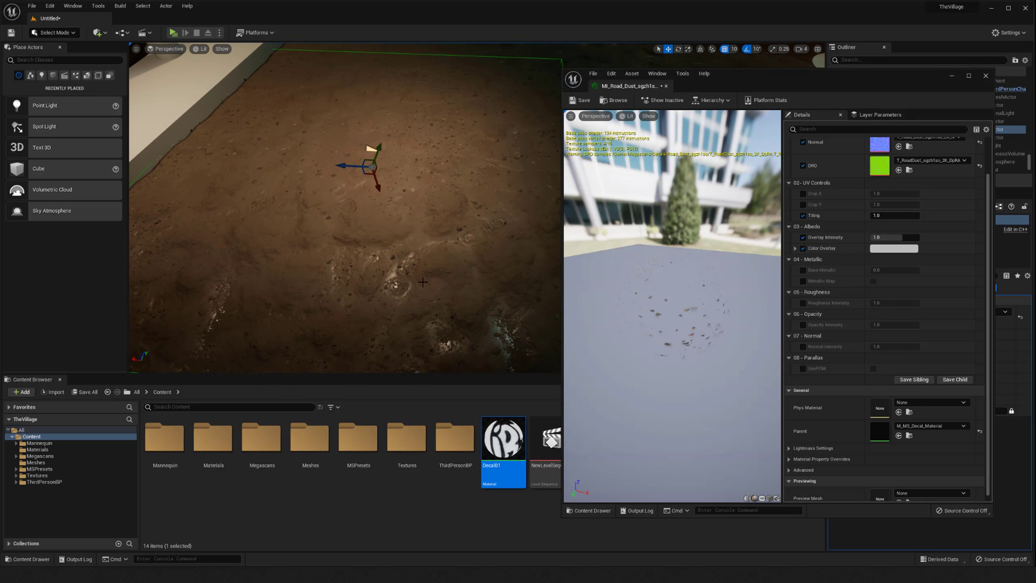
right_click_drag(423, 281, 396, 279)
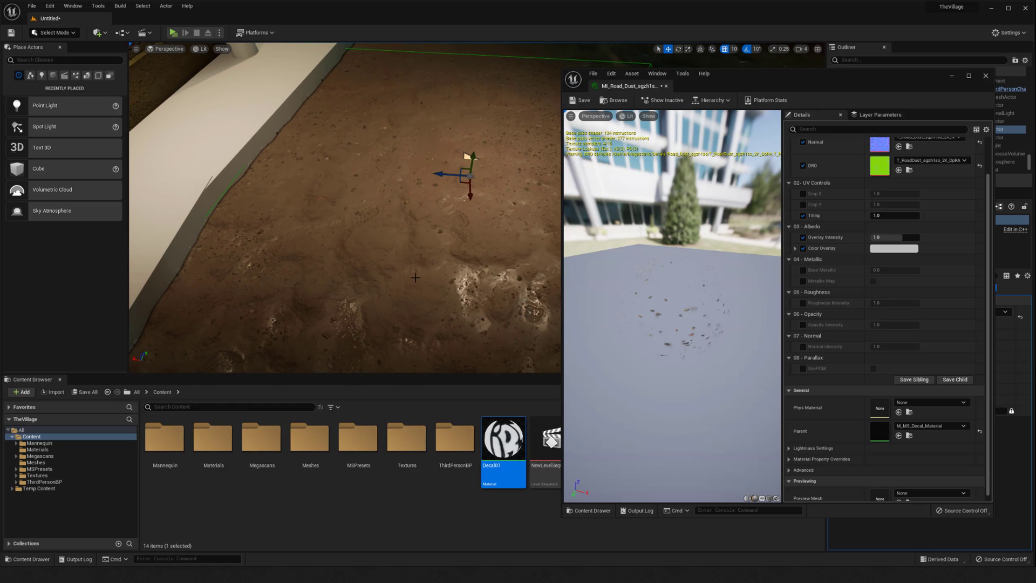
left_click(985, 75)
right_click_drag(572, 255, 737, 284)
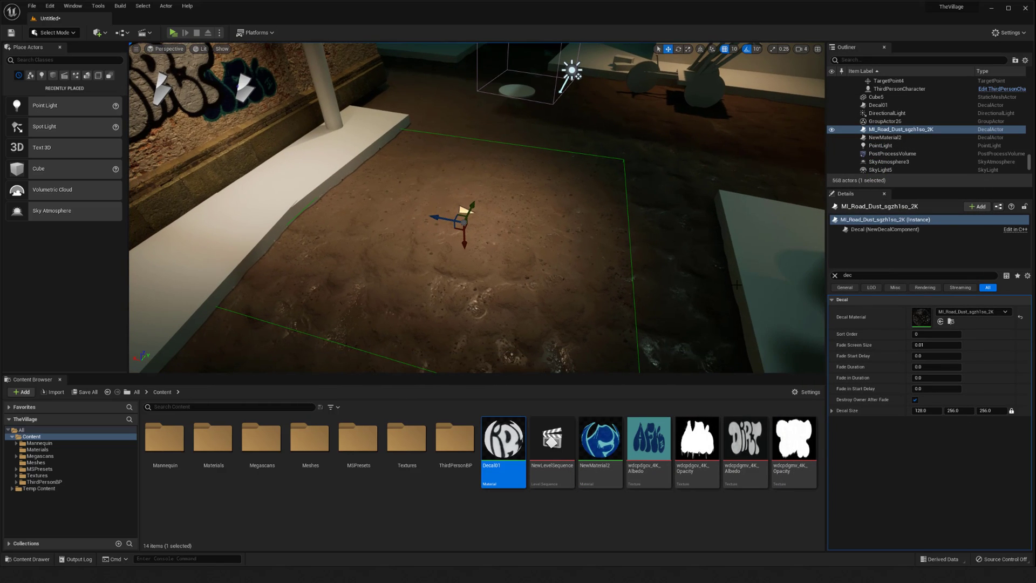
left_click(834, 277)
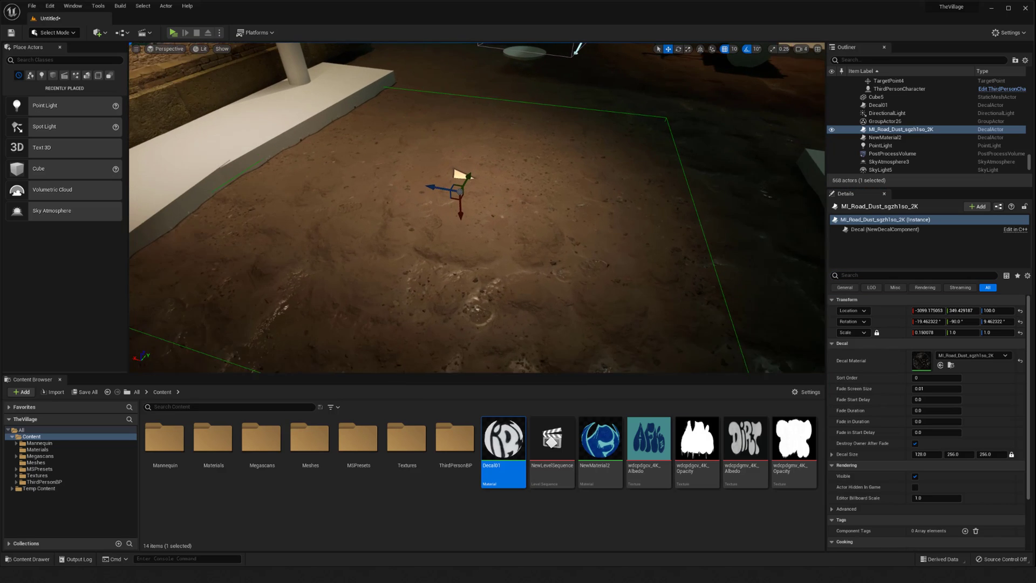